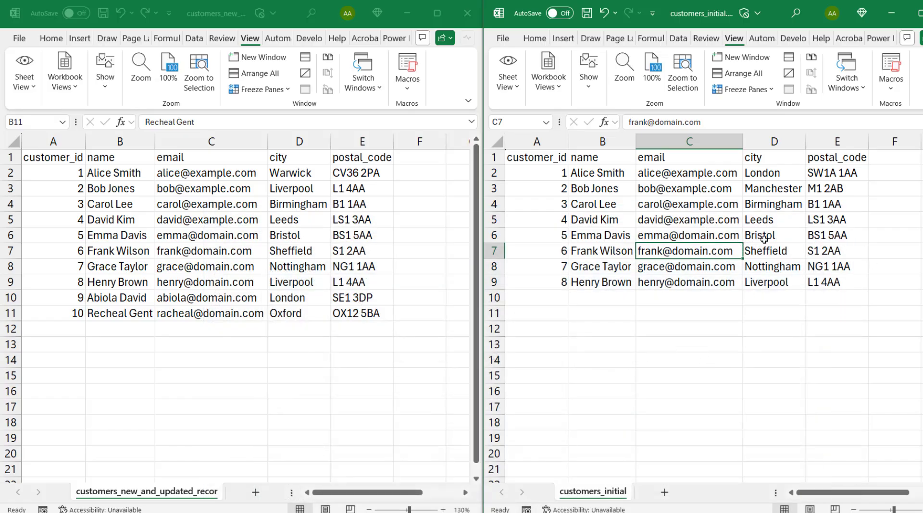
- Compare the file details and customer records of customers_initial.csv and customers_new_and_updated_records.csv
left_click(710, 13)
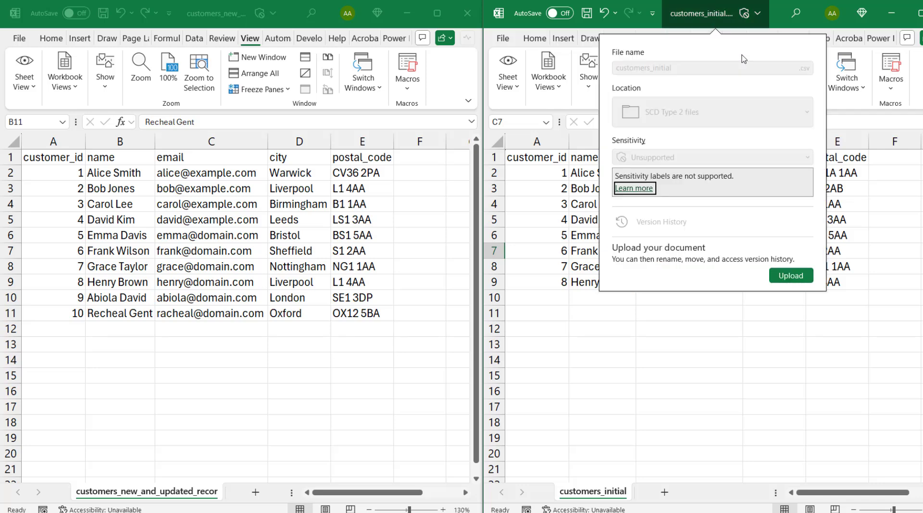
left_click(554, 224)
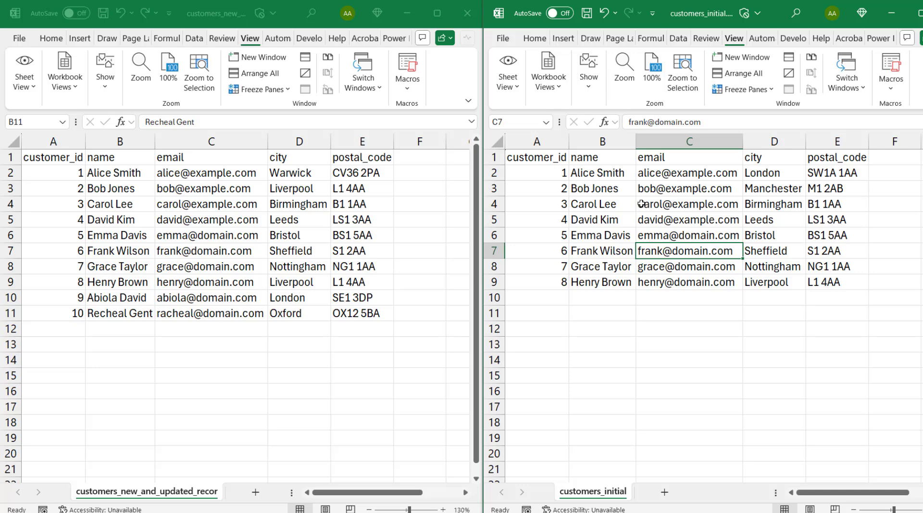
key("alt+Tab")
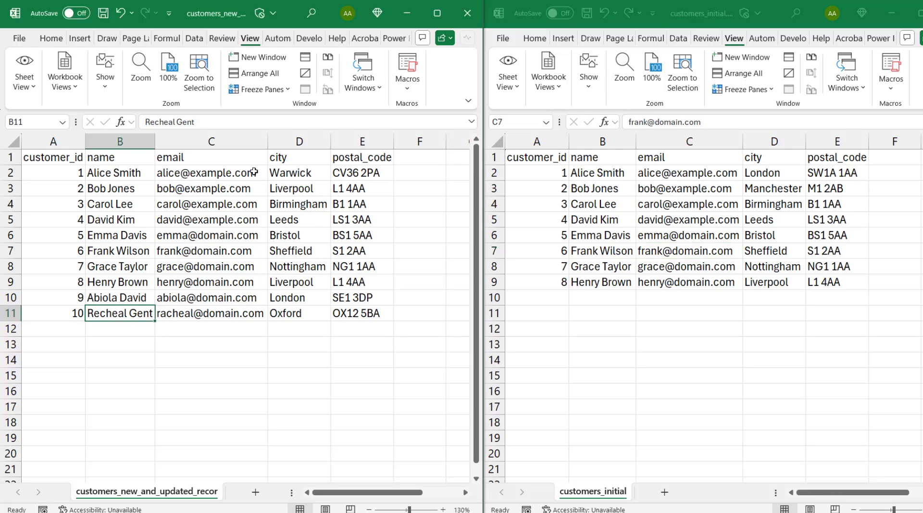
left_click(207, 14)
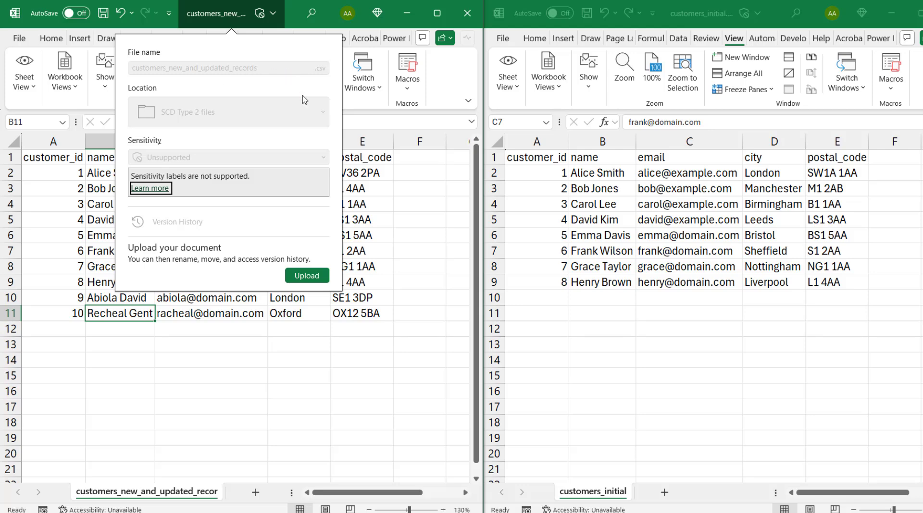
left_click(414, 201)
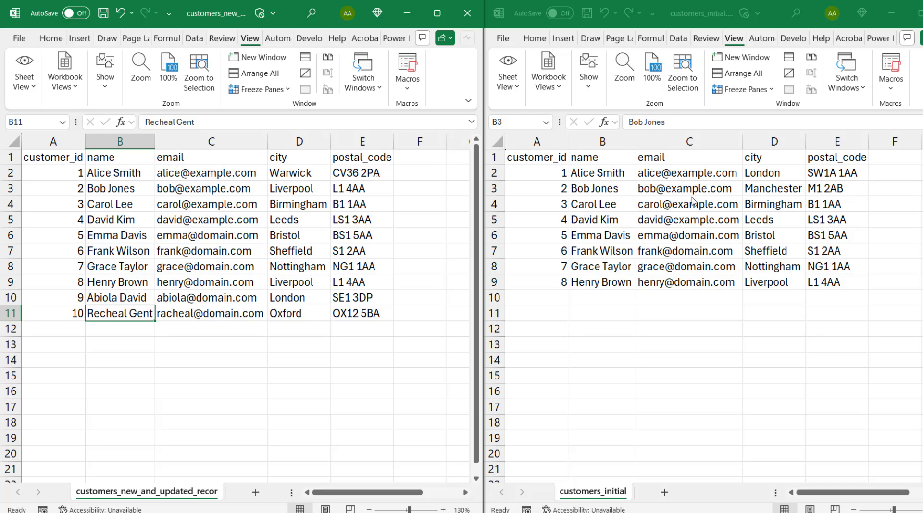
left_click(837, 173)
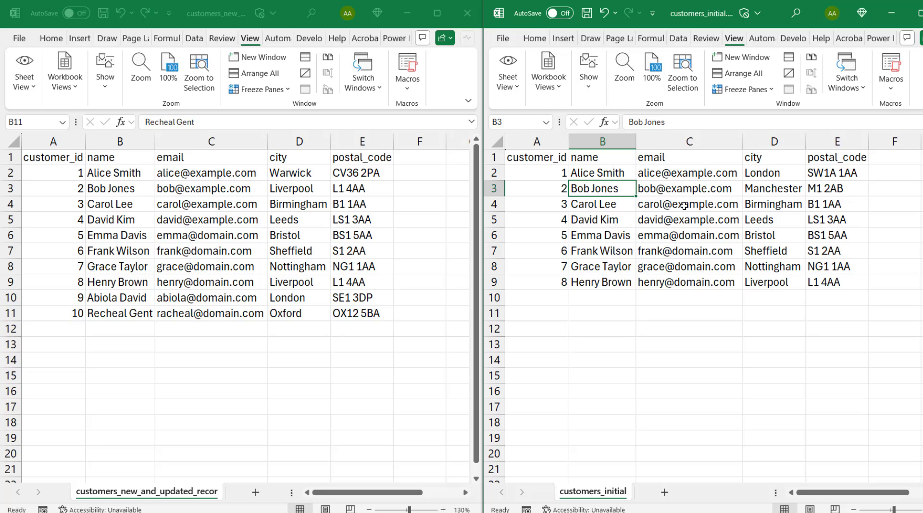
left_click_drag(609, 211, 839, 276)
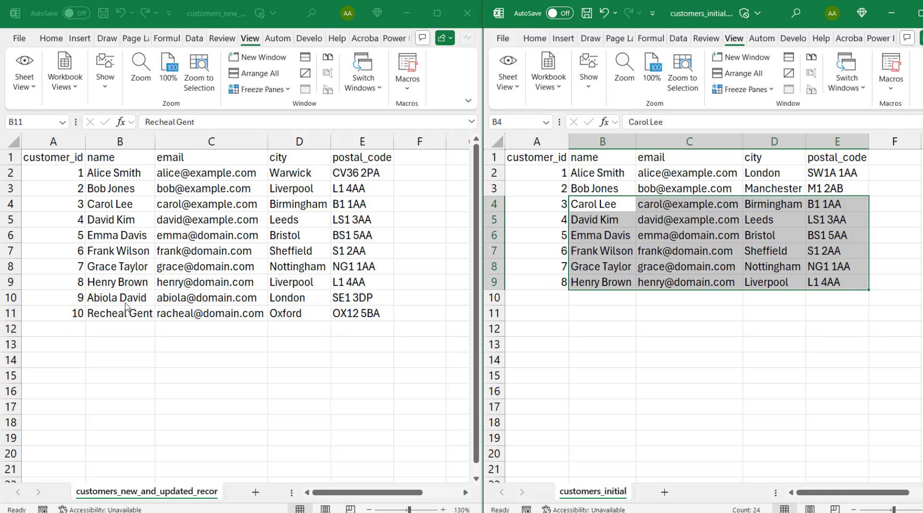
left_click(108, 309)
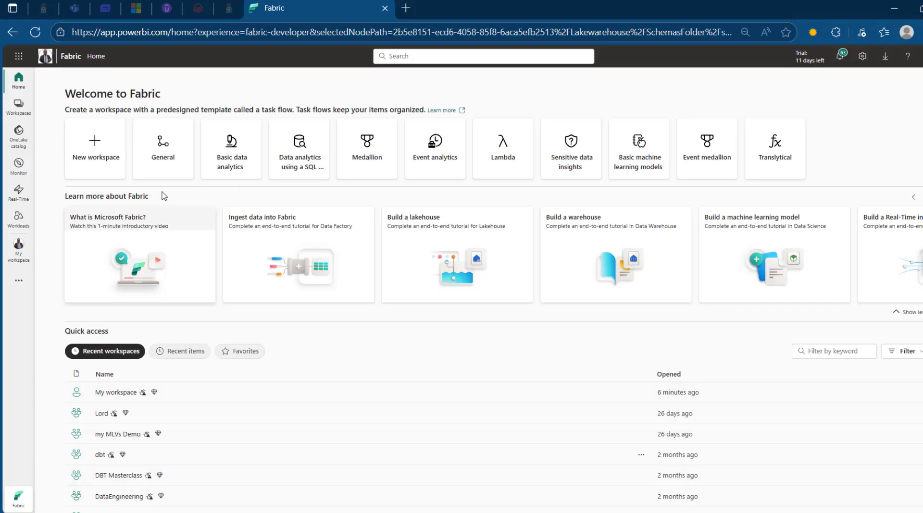
- In Fabric, create a workspace named Demo Upsert and collapse its task flow area
left_click(22, 112)
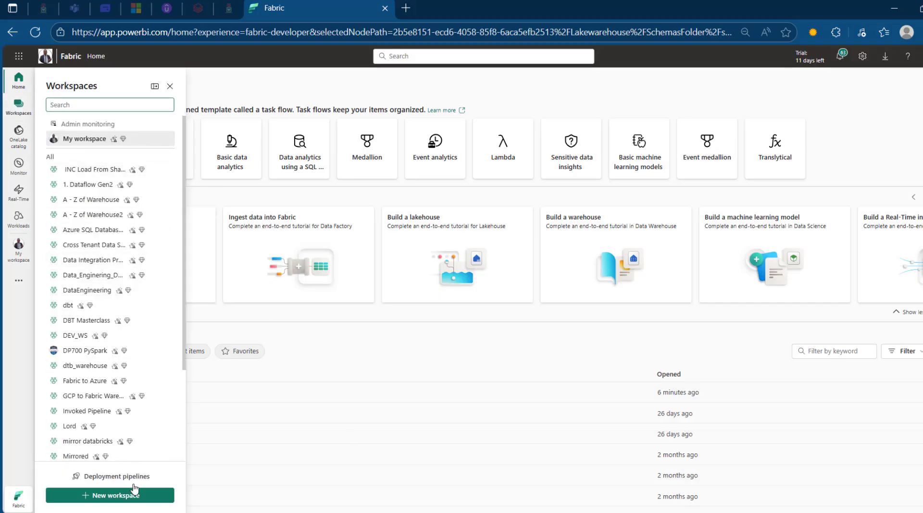
left_click(136, 499)
left_click(783, 115)
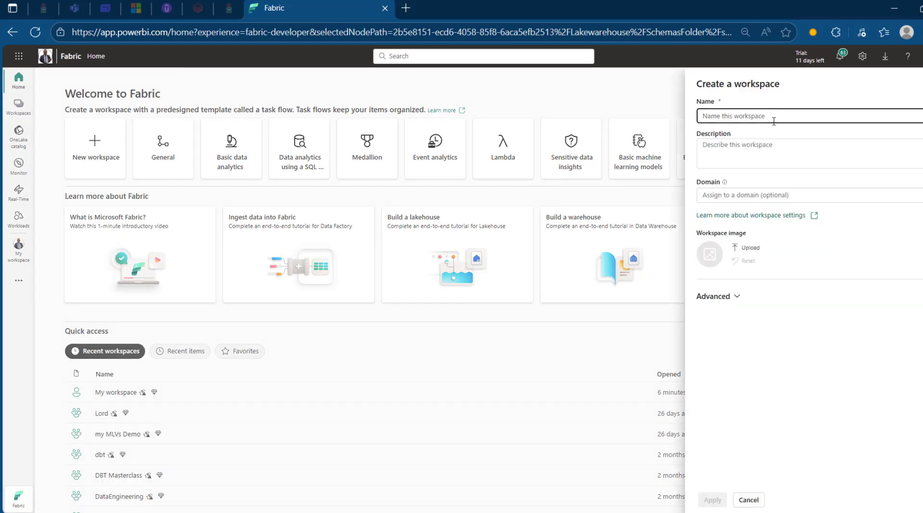
type("Demo Upsert")
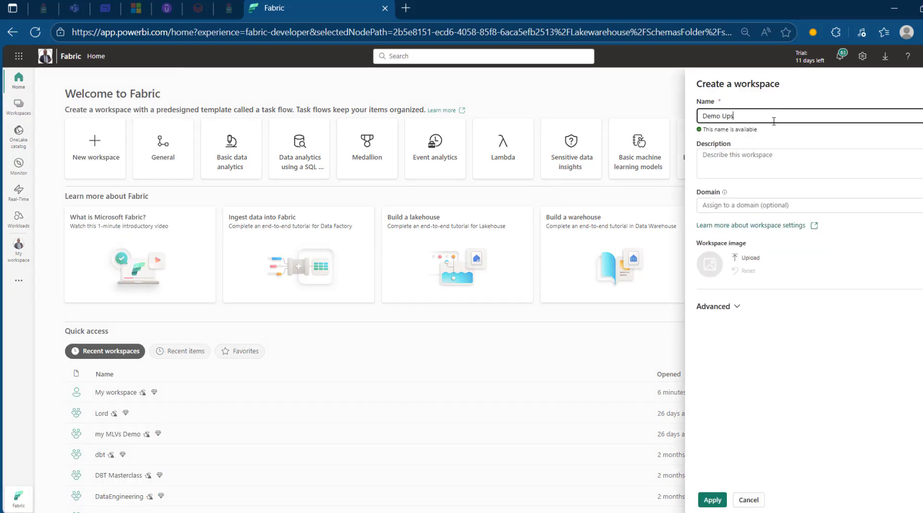
left_click(713, 500)
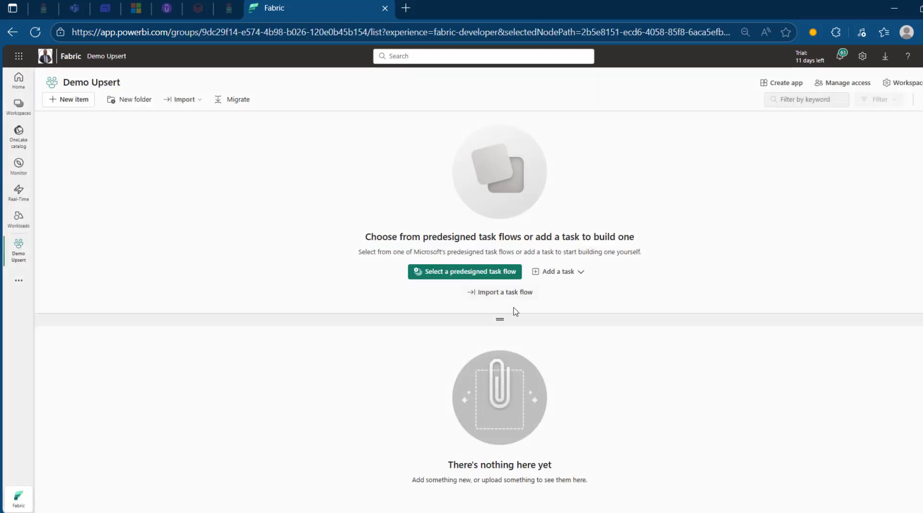
left_click_drag(503, 319, 500, 139)
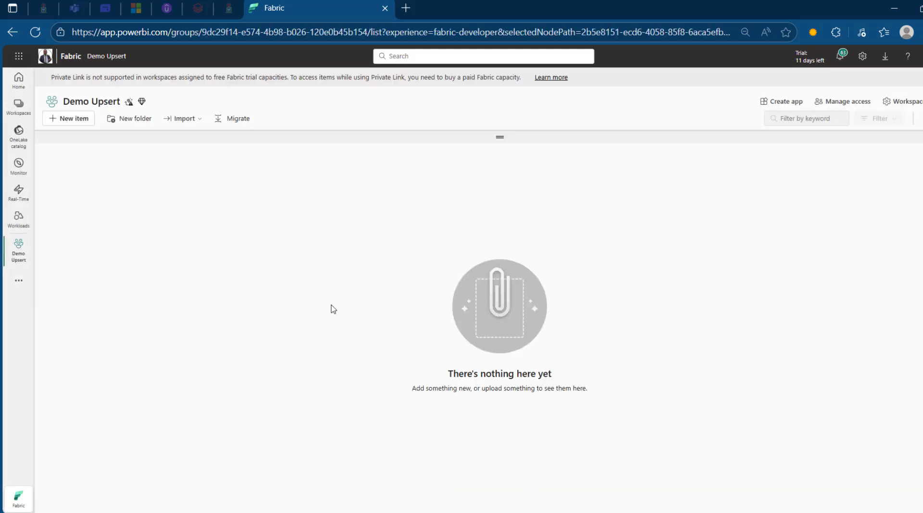
- Create a lakehouse named Upsert_LH in the Demo Upsert workspace without lakehouse schemas
left_click(71, 121)
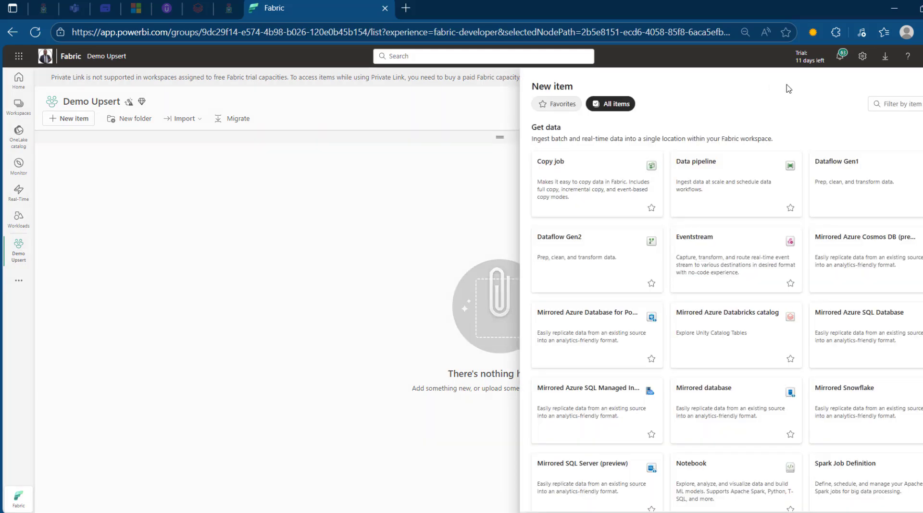
left_click(889, 105)
type("lae")
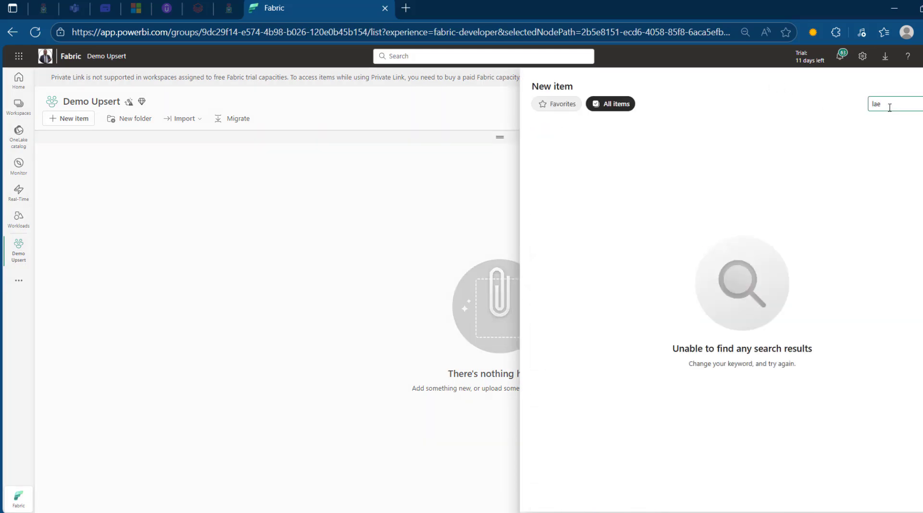
key("BackSpace")
left_click(579, 281)
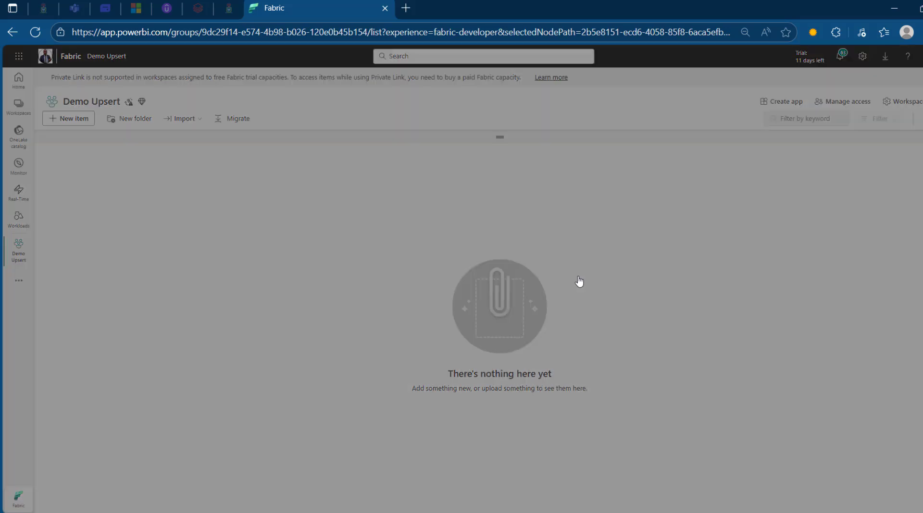
type("UP")
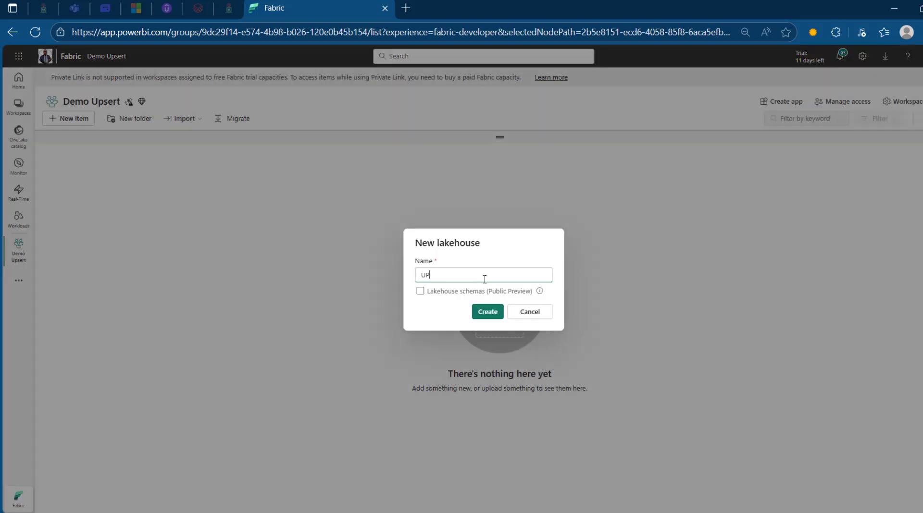
type("sert_LH")
left_click(429, 275)
key("BackSpace")
type("p")
left_click(487, 313)
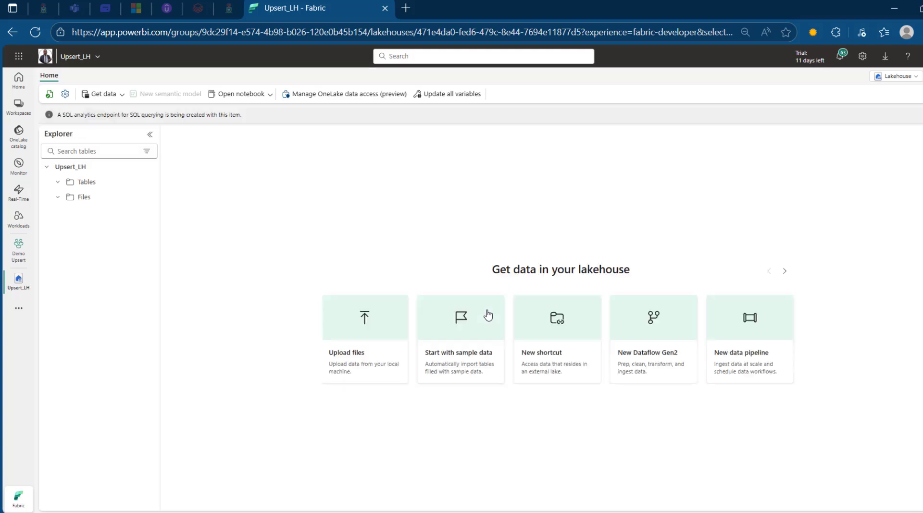
- Create a subfolder named sales_files under the lakehouse's Files folder
right_click(109, 202)
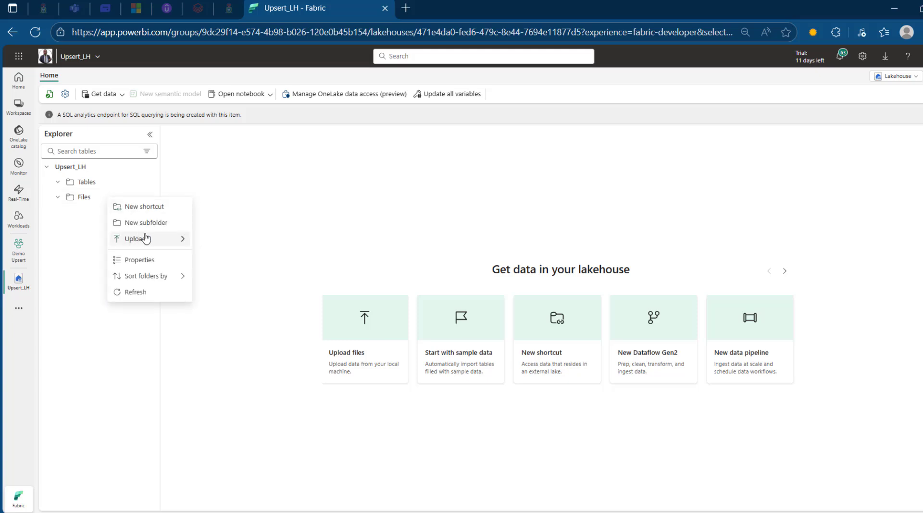
left_click(163, 225)
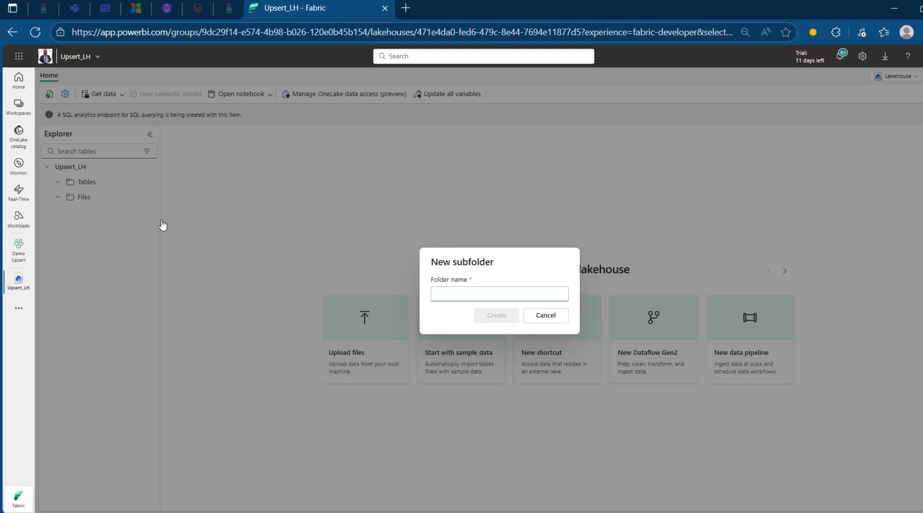
type("sales_files")
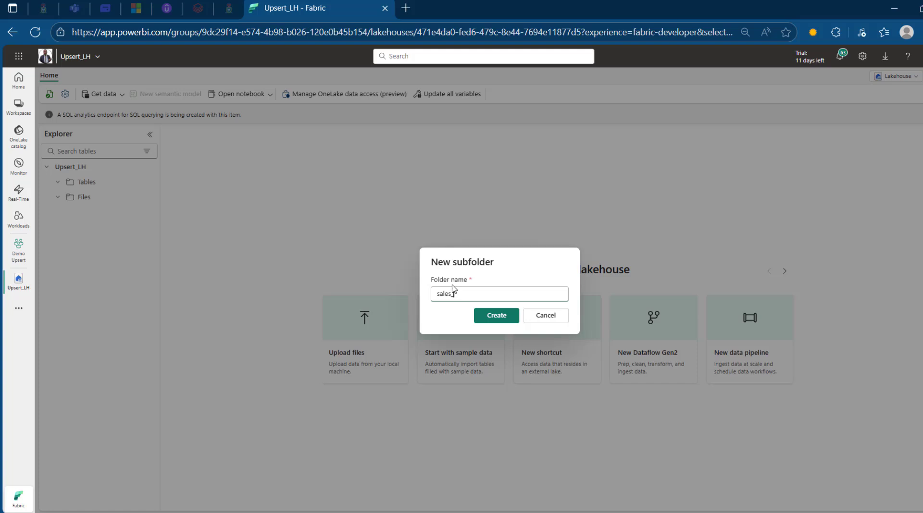
left_click(499, 315)
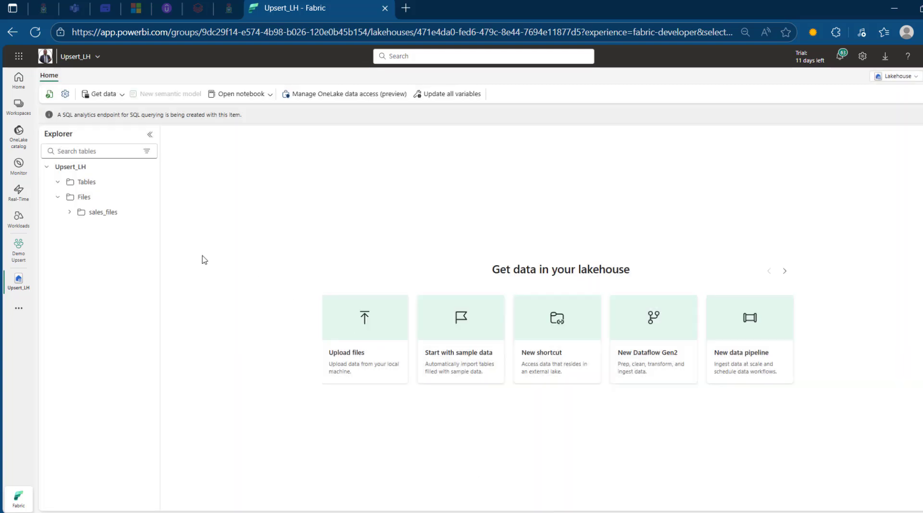
- Upload customers_initial.csv from the SCD Type 2 files folder into the sales_files subfolder
left_click(95, 213)
right_click(97, 217)
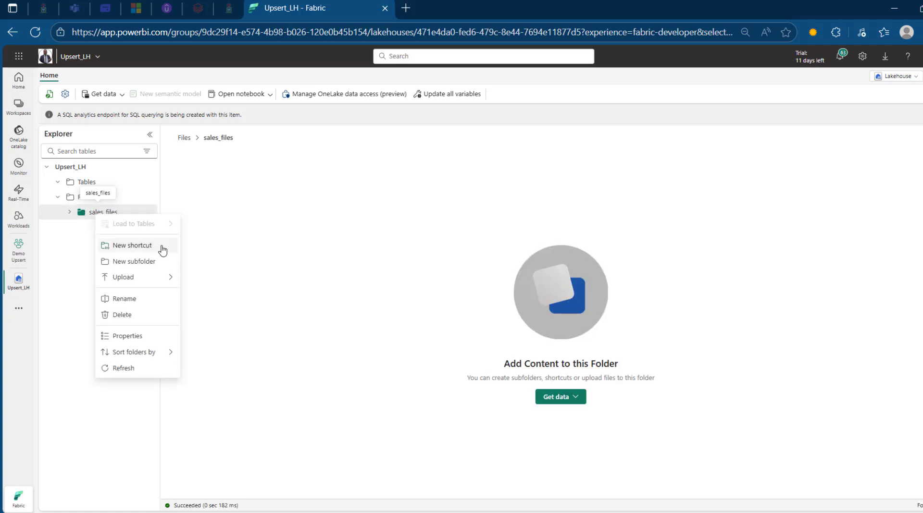
mouse_move(171, 277)
left_click(201, 280)
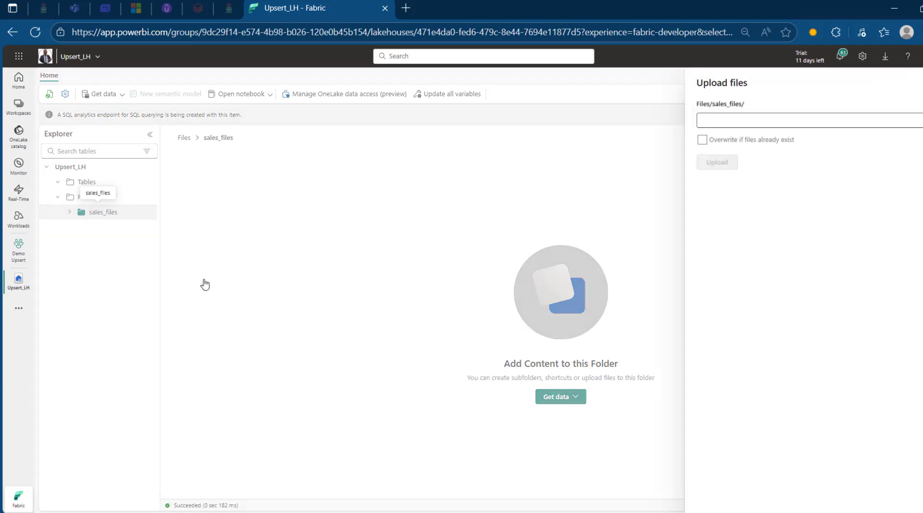
left_click(781, 120)
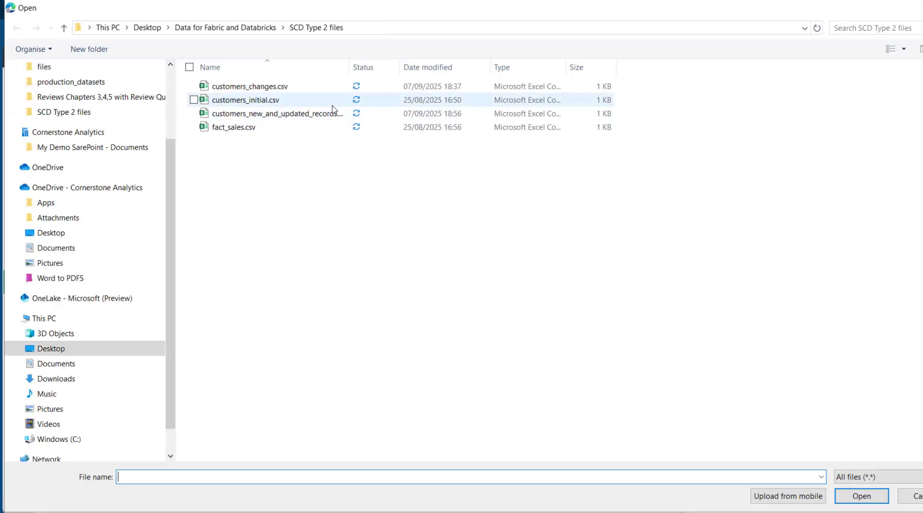
double_click(278, 101)
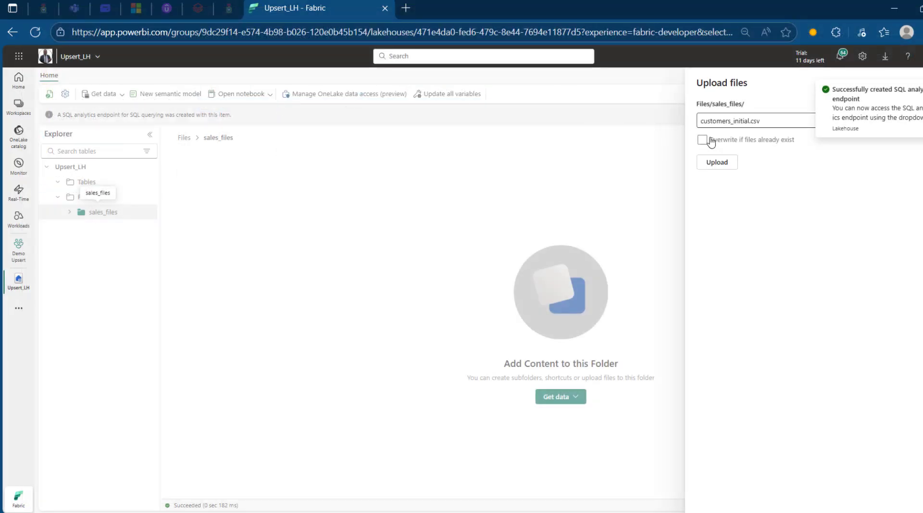
left_click(730, 162)
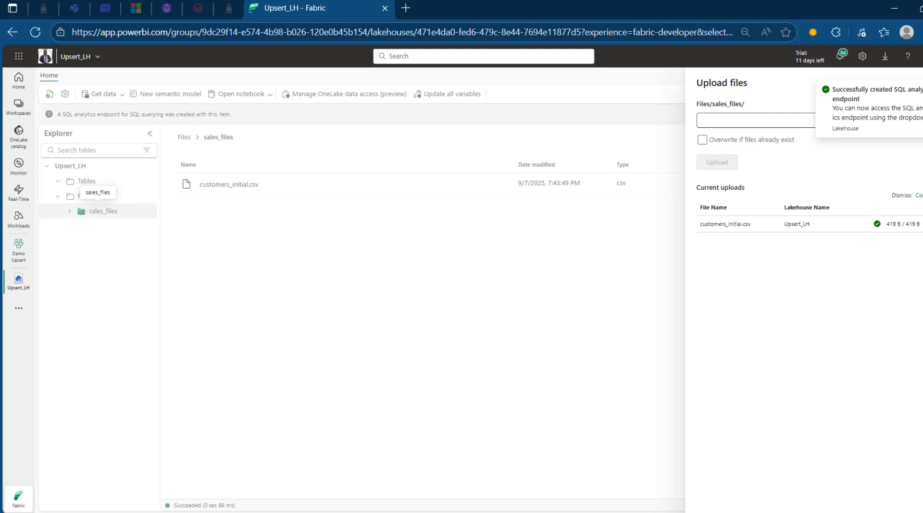
left_click(596, 212)
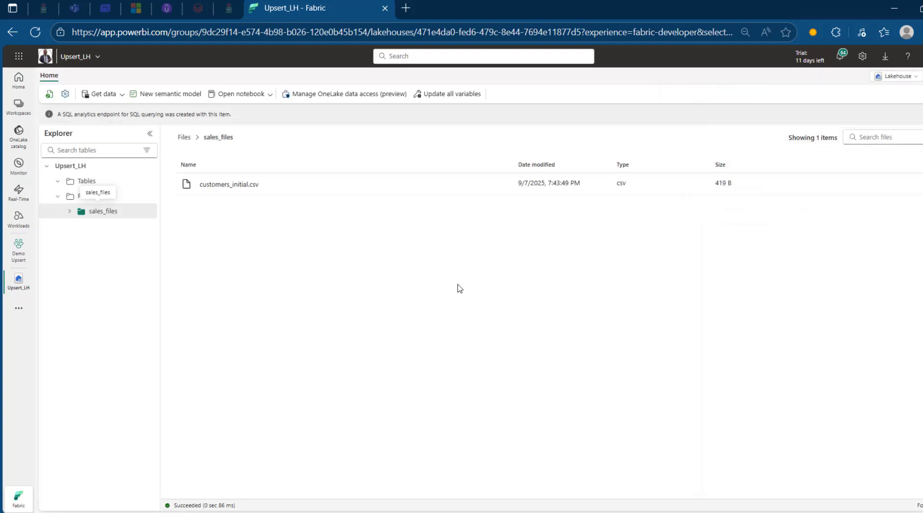
- Preview customers_initial.csv in table view with the first row as header
left_click(278, 189)
left_click(207, 164)
left_click(211, 177)
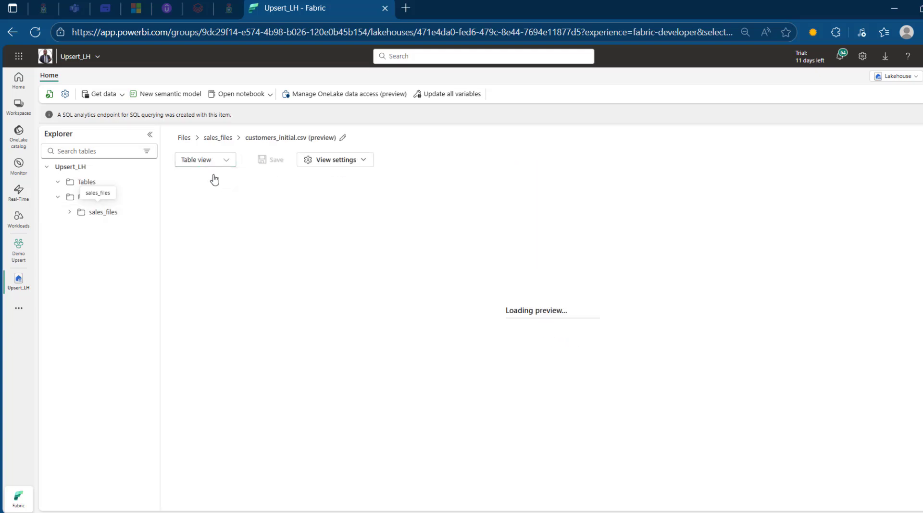
left_click(361, 160)
left_click(355, 177)
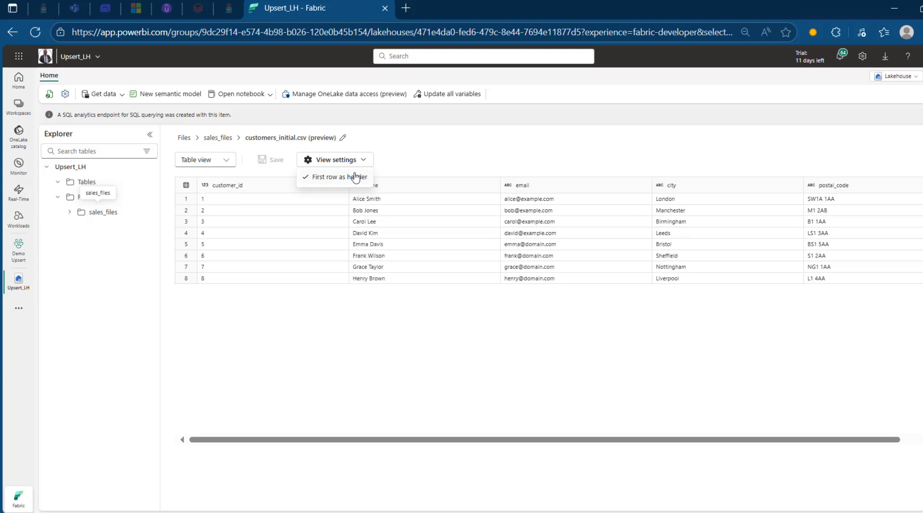
left_click(475, 317)
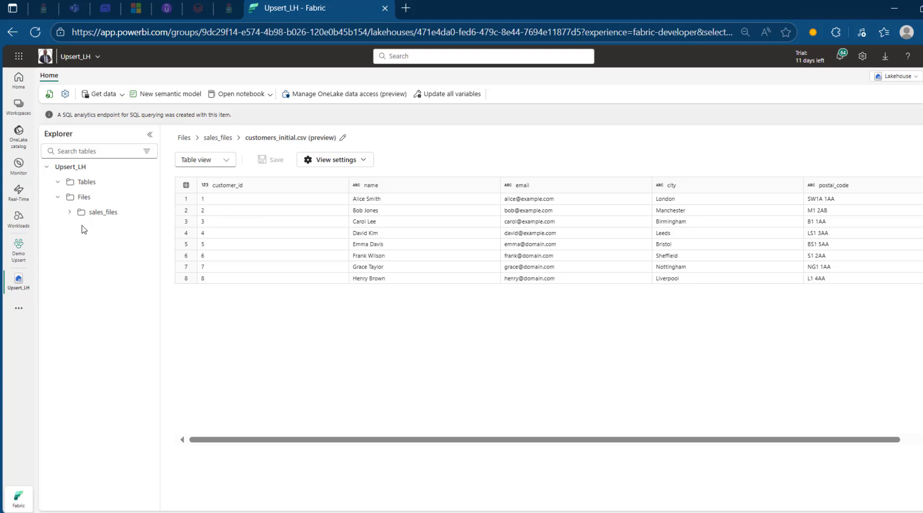
- Create a data pipeline with the default name in the Demo Upsert workspace
left_click(20, 257)
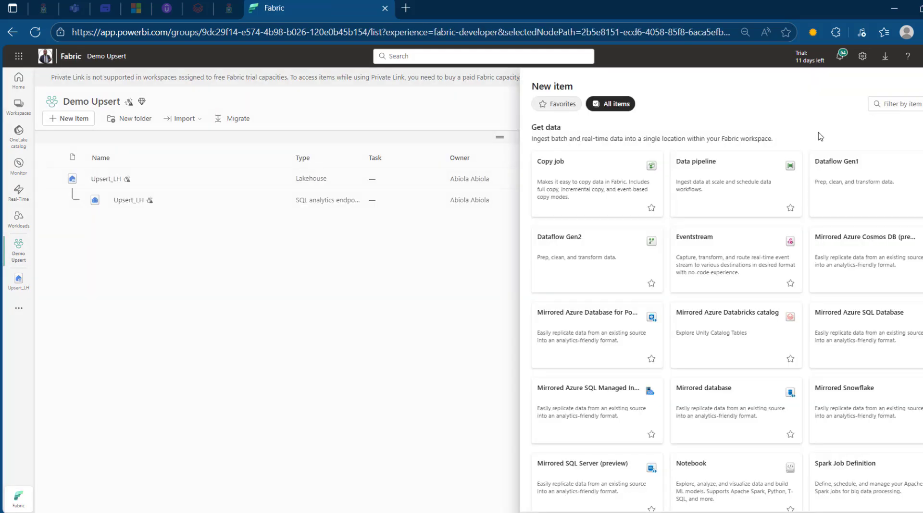
left_click(902, 100)
type("pi")
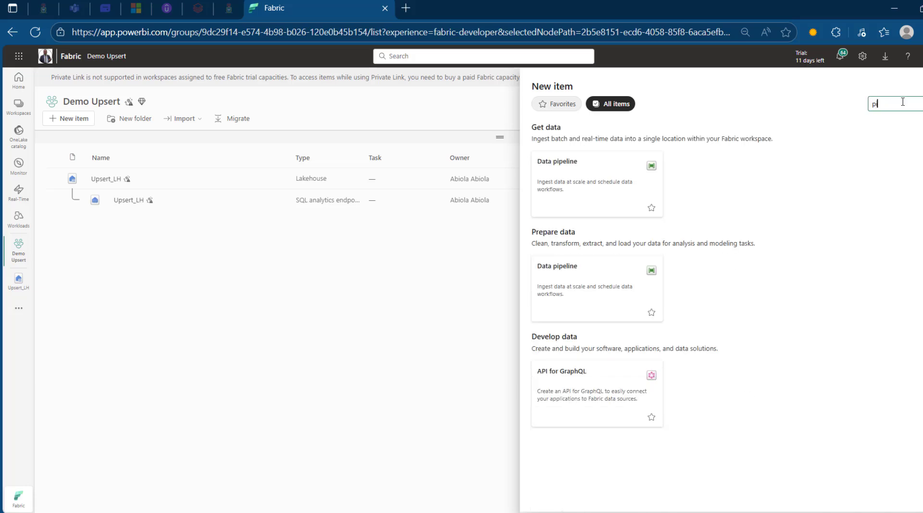
left_click(608, 198)
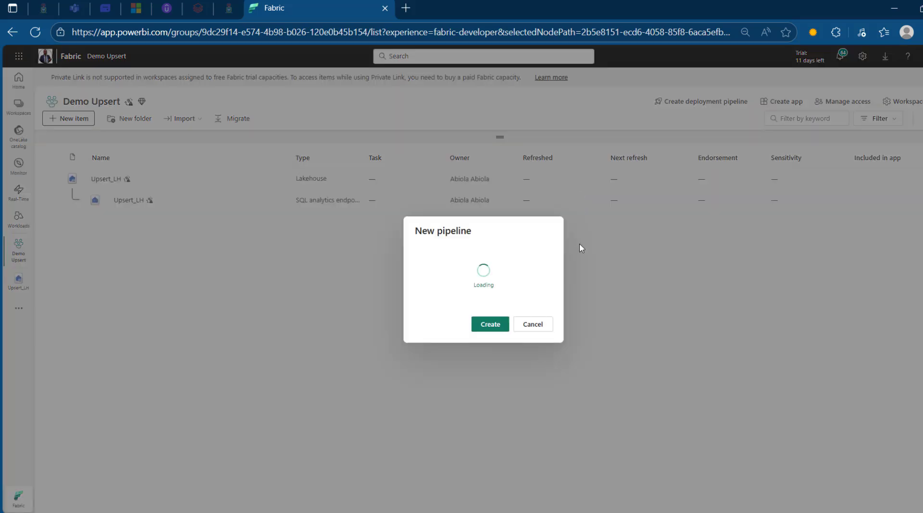
left_click(485, 325)
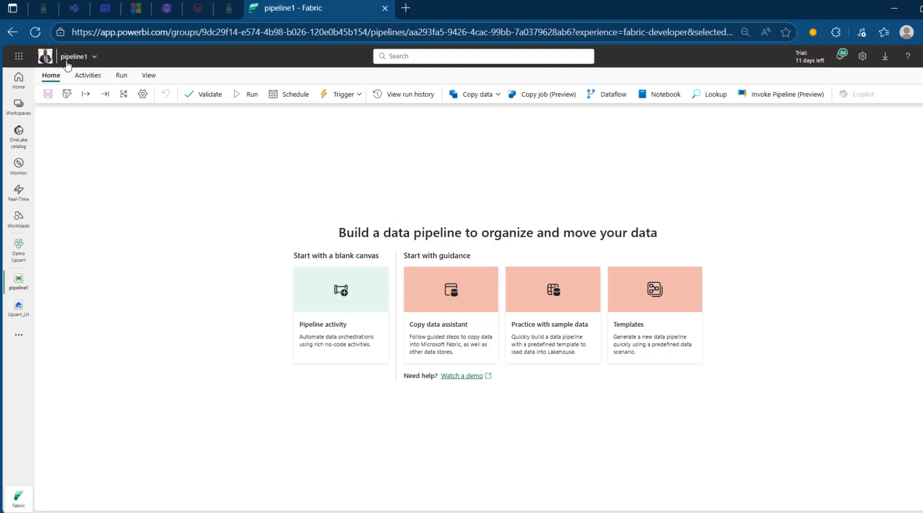
- Add a Copy data activity to the blank pipeline canvas
left_click(89, 76)
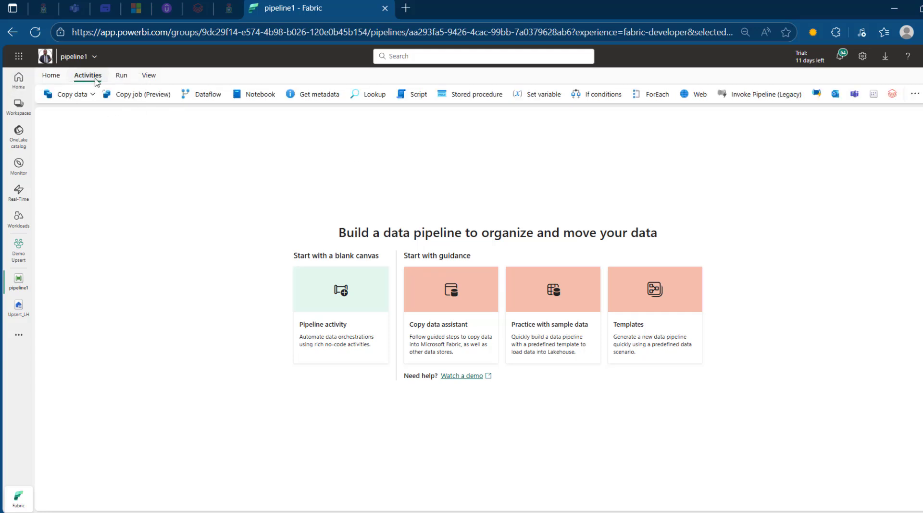
left_click(76, 96)
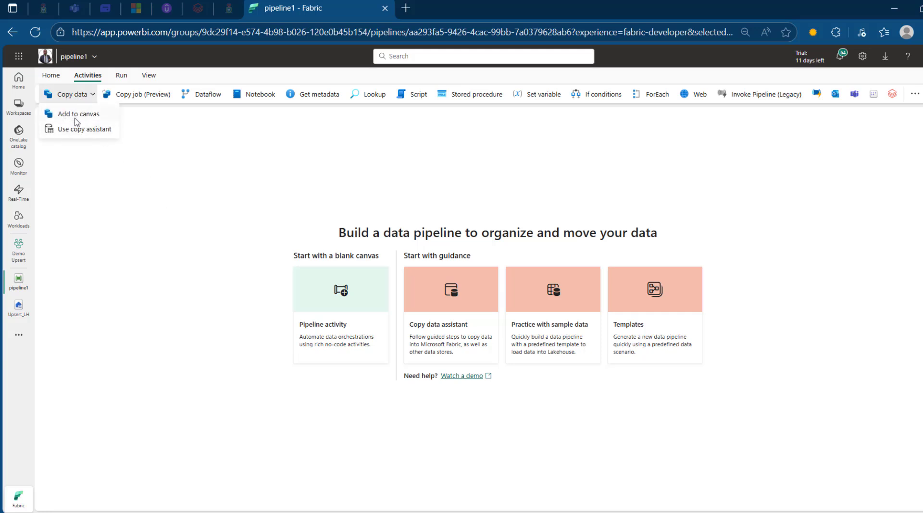
left_click(75, 119)
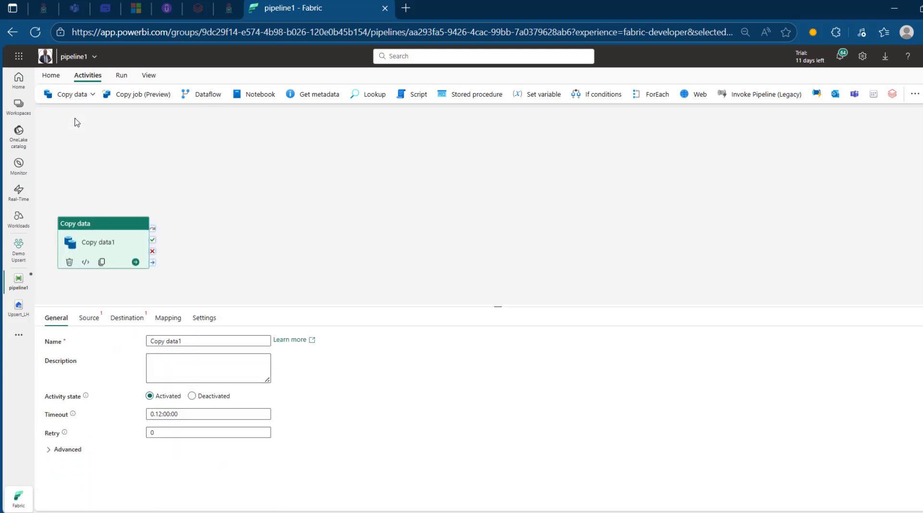
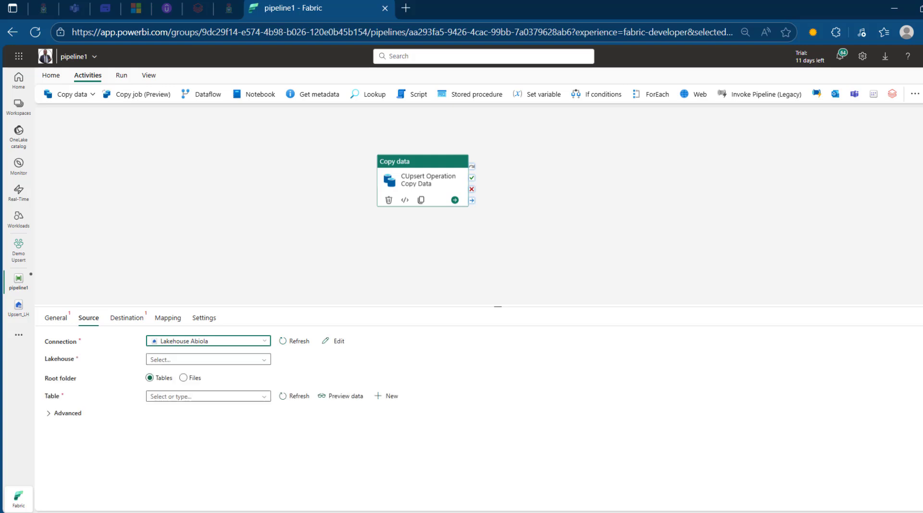
- Set the copy source to the Upsert_LH lakehouse with Files as root folder and sales_files as the file path
left_click(247, 362)
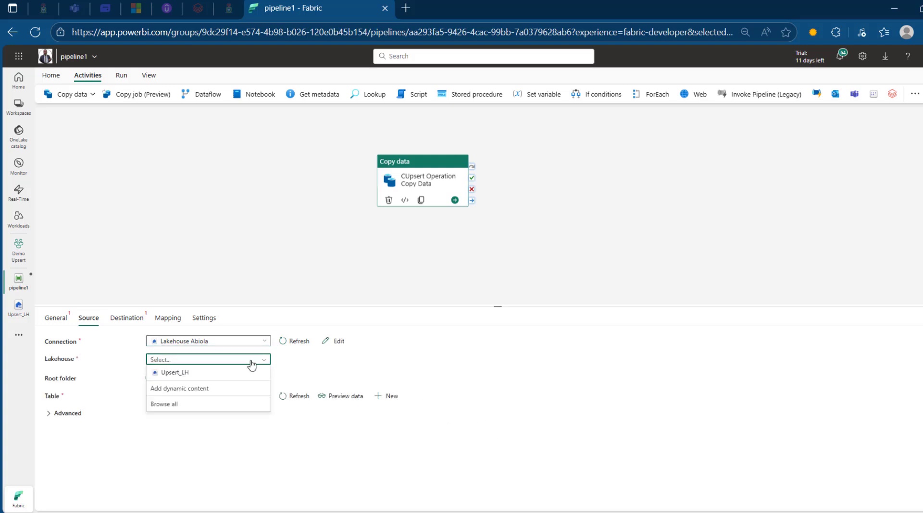
left_click(185, 374)
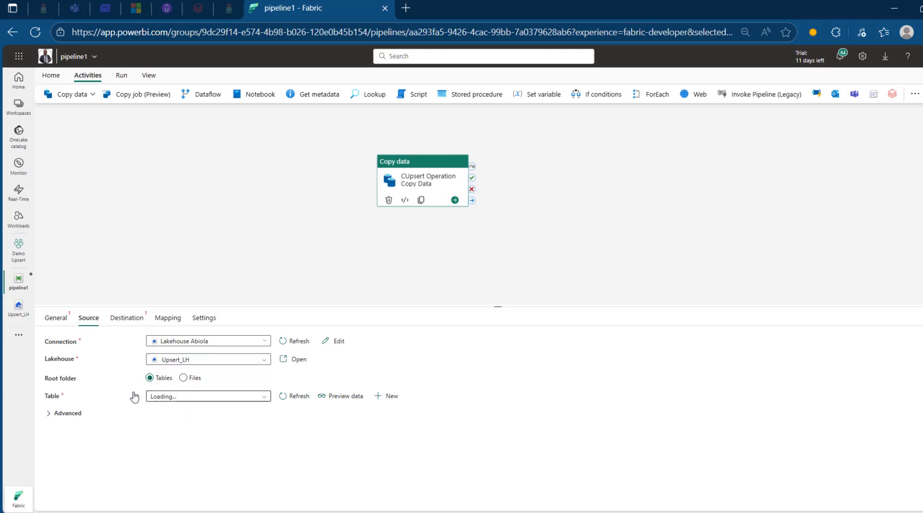
left_click(184, 378)
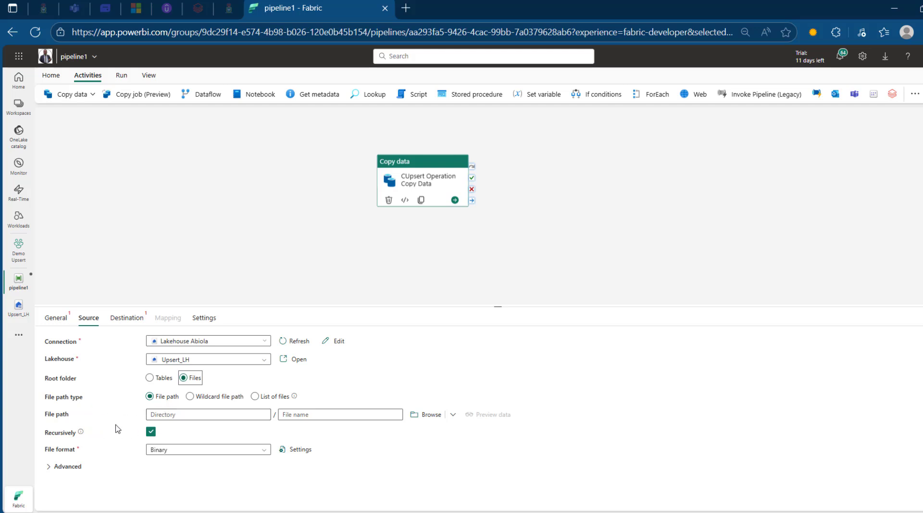
left_click(429, 418)
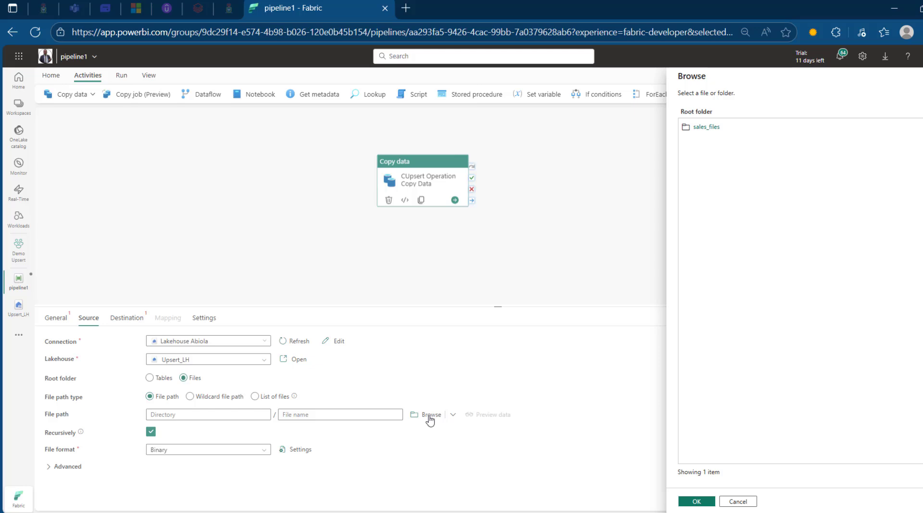
left_click(711, 127)
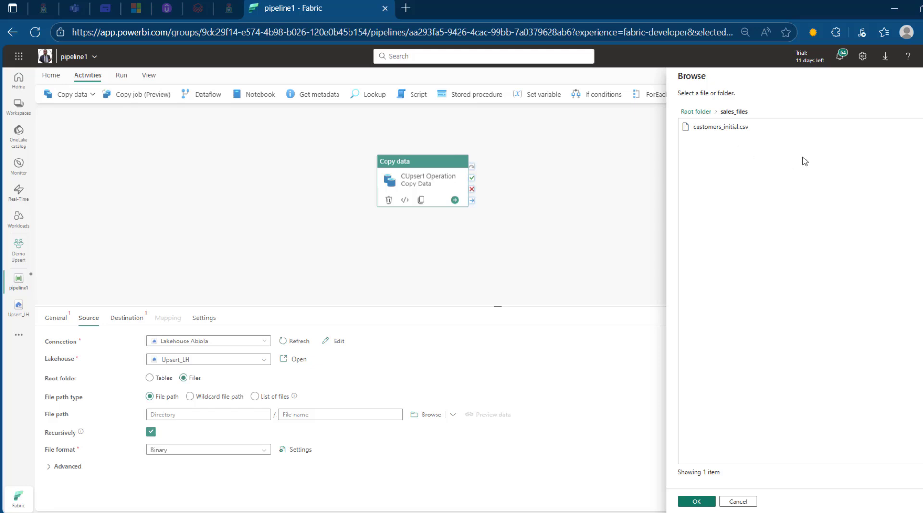
left_click(698, 501)
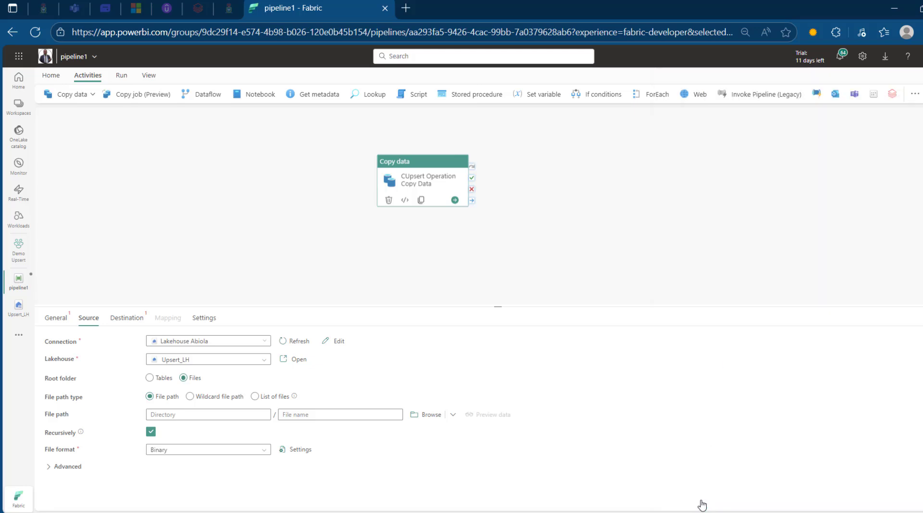
- Configure the source as non-recursive with the DelimitedText file format, and preview its data
left_click(151, 432)
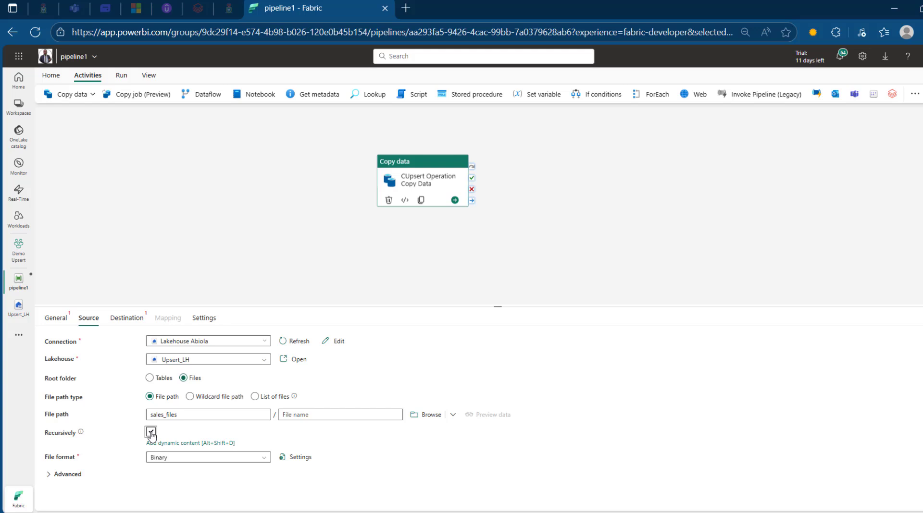
left_click(253, 462)
type("de")
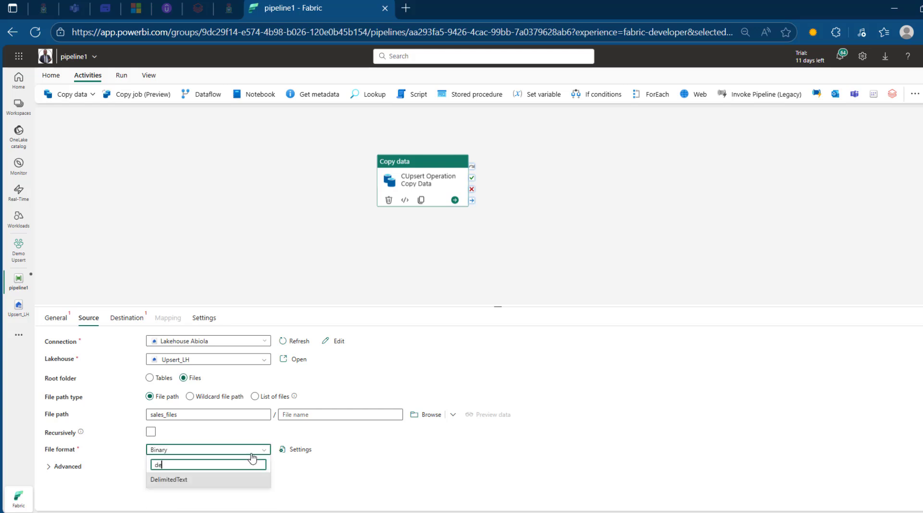
left_click(191, 479)
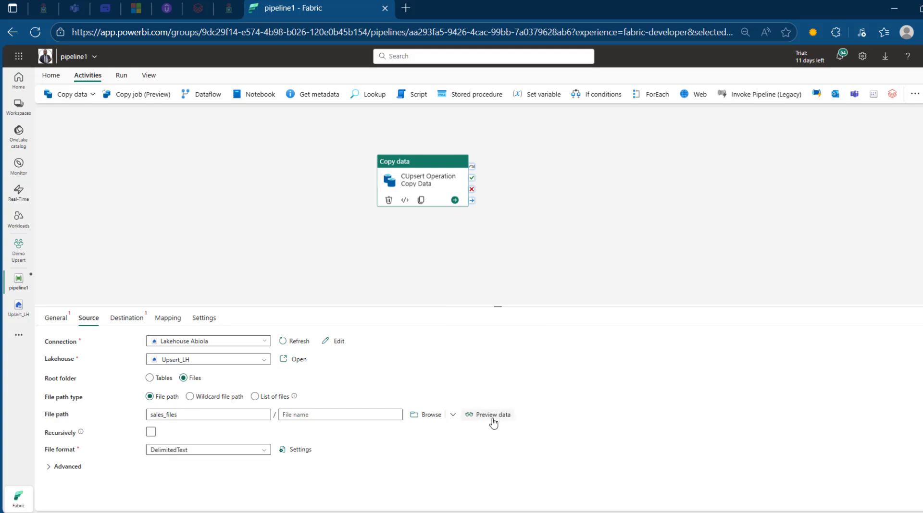
left_click(491, 417)
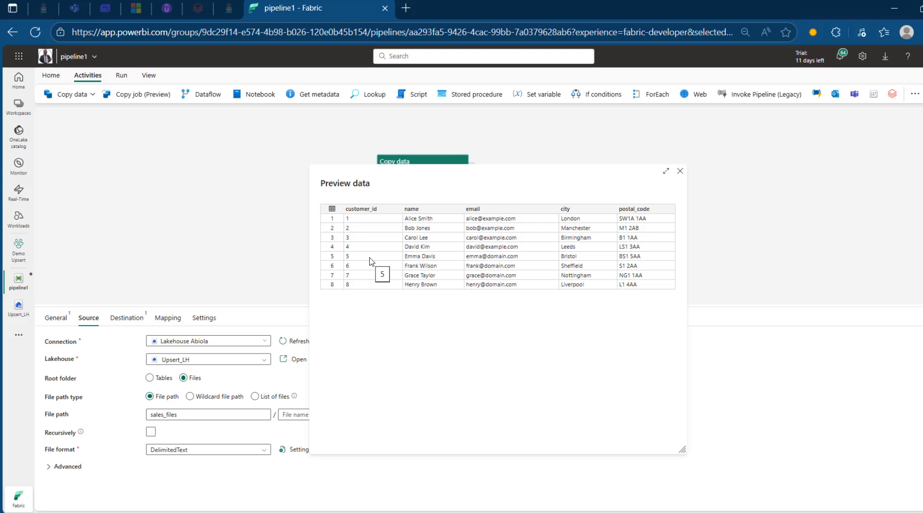
left_click(679, 171)
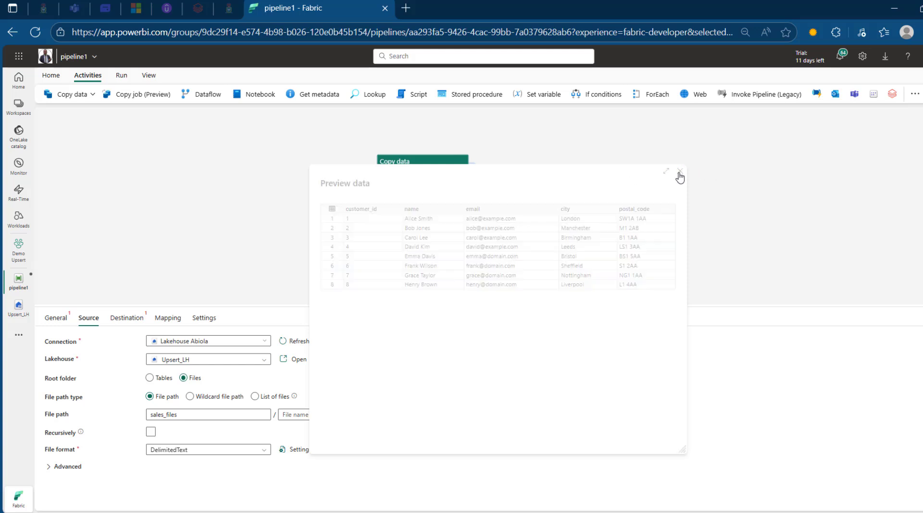
- Set the copy destination to the Upsert_LH lakehouse through the existing lakehouse connection
left_click(118, 322)
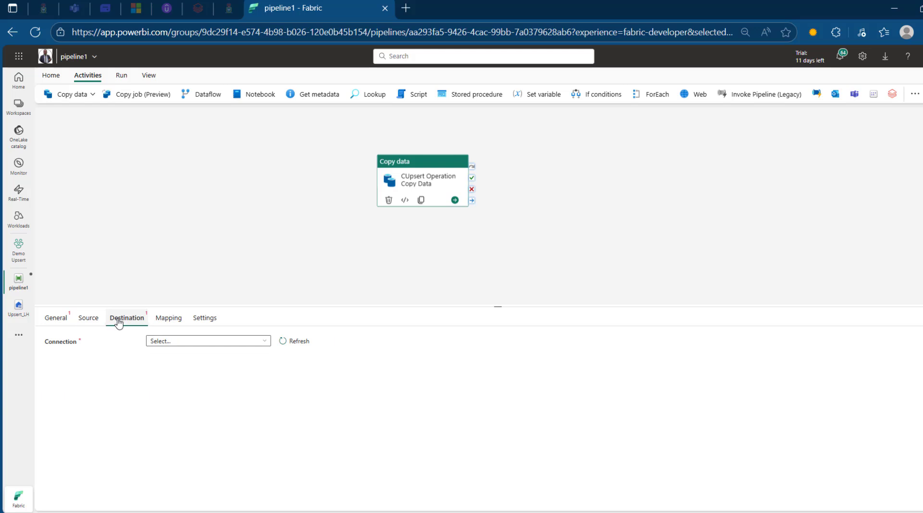
left_click(226, 343)
left_click(190, 208)
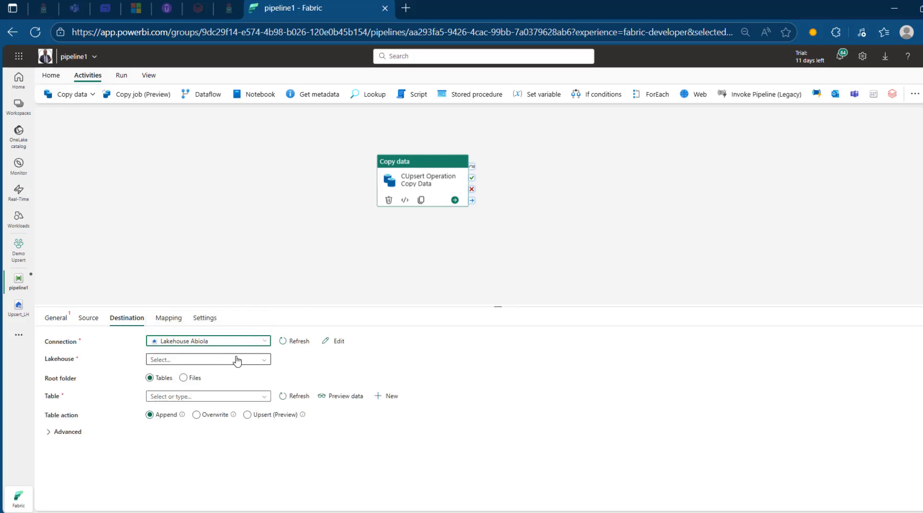
left_click(238, 359)
left_click(192, 375)
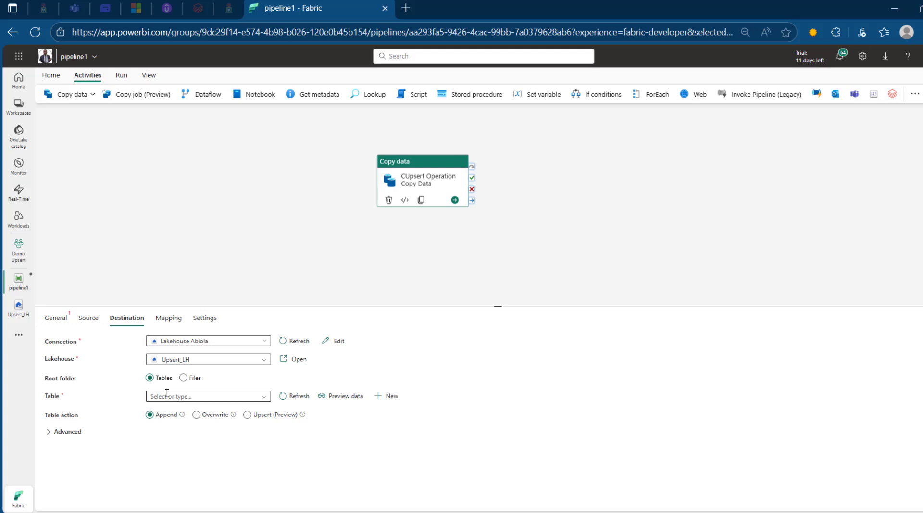
- Create a new destination table named sales and set its table action to Upsert (Preview)
left_click(264, 398)
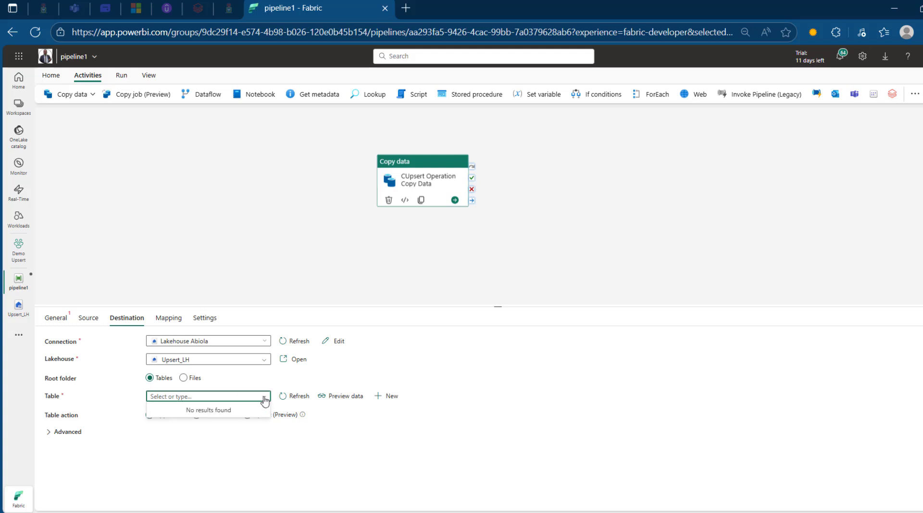
left_click(390, 400)
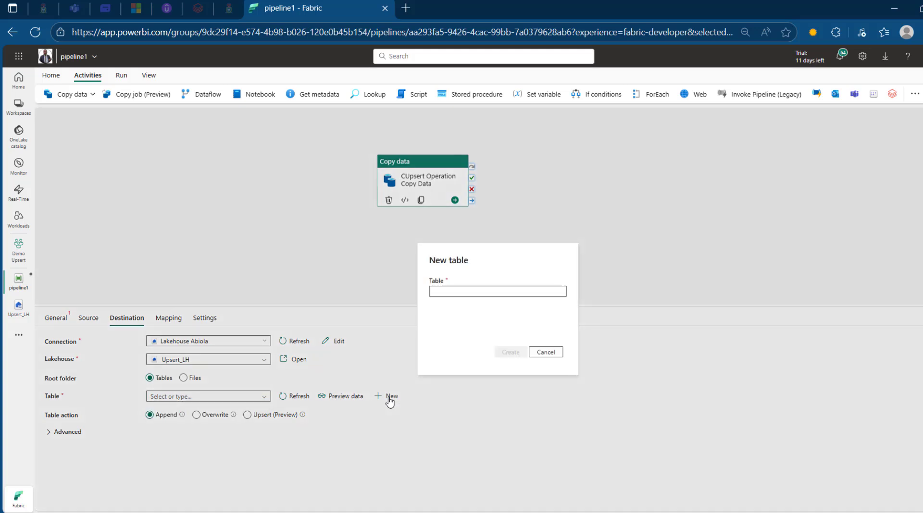
left_click(469, 293)
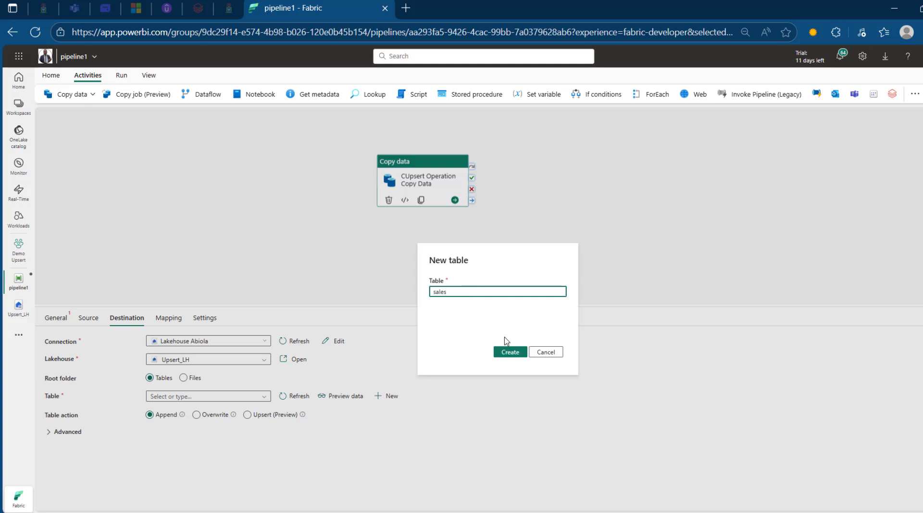
left_click(510, 353)
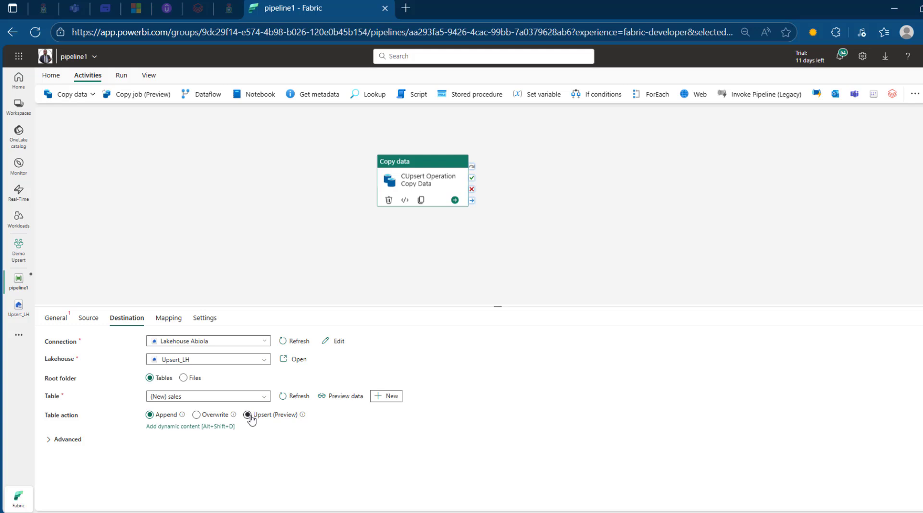
mouse_move(303, 417)
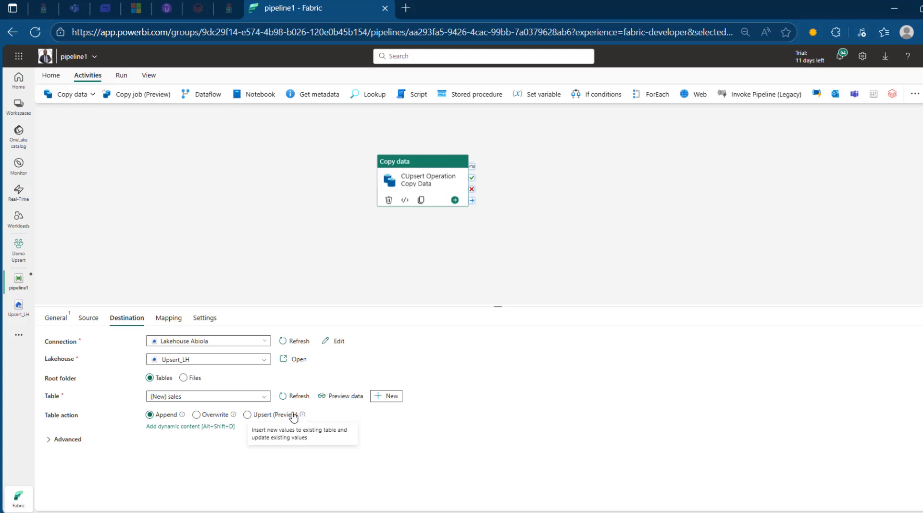
left_click(258, 417)
left_click(247, 416)
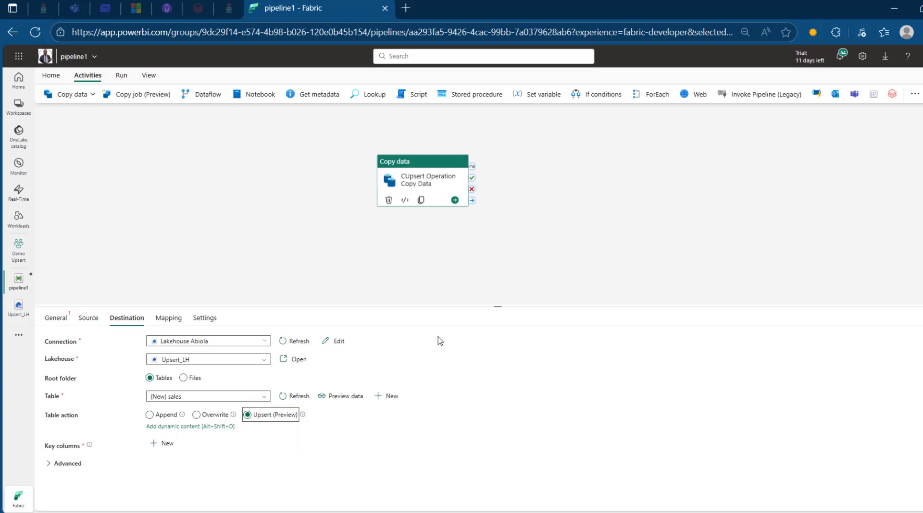
- Add customer_id and name as the key columns for the upsert
left_click_drag(497, 307, 497, 181)
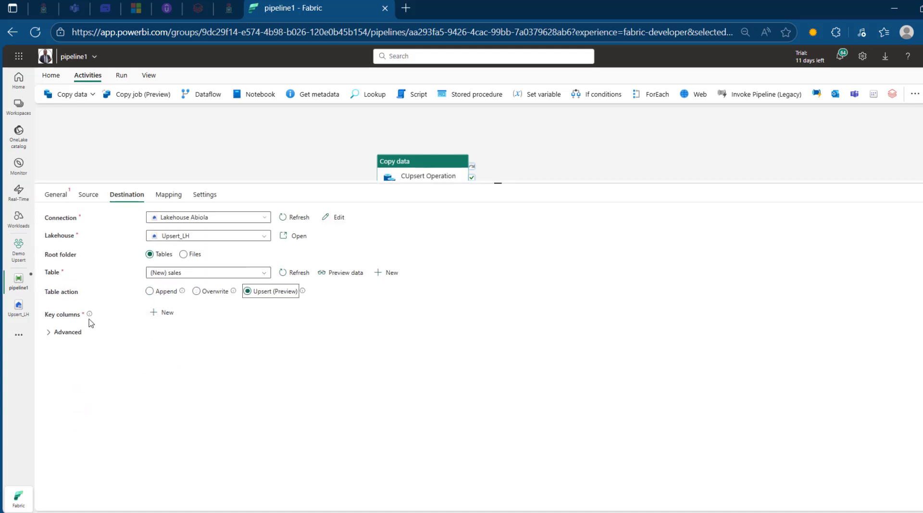
mouse_move(90, 315)
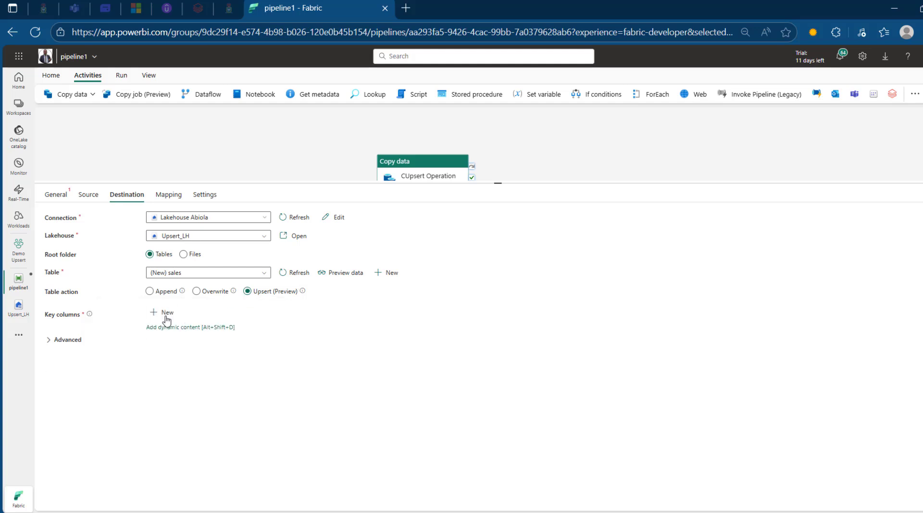
left_click(167, 315)
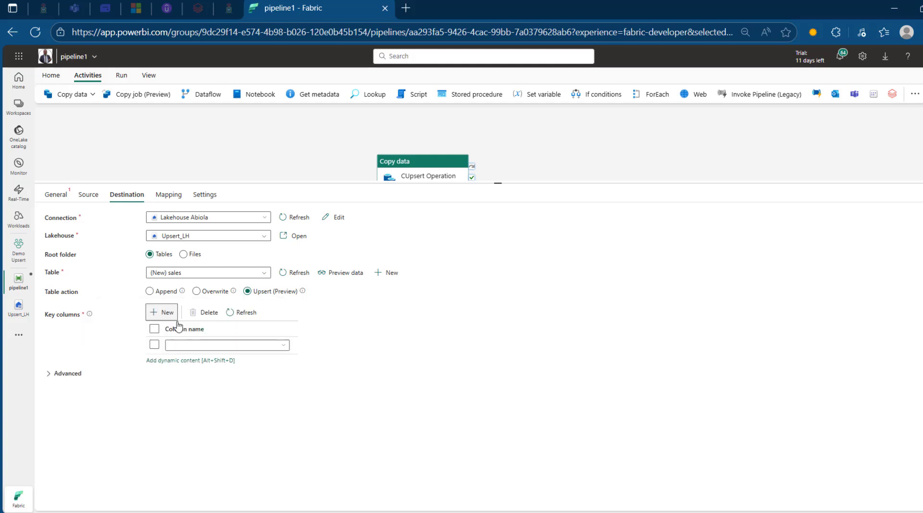
left_click(283, 346)
left_click(212, 380)
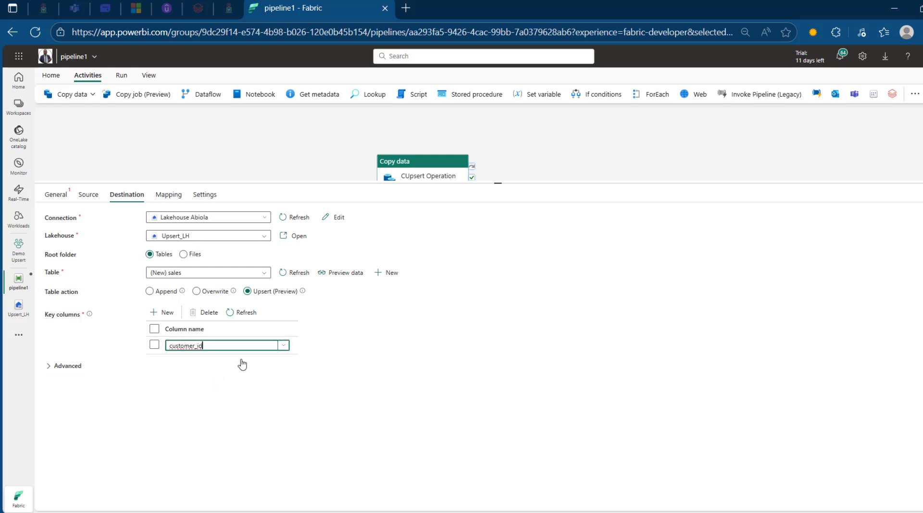
left_click(159, 318)
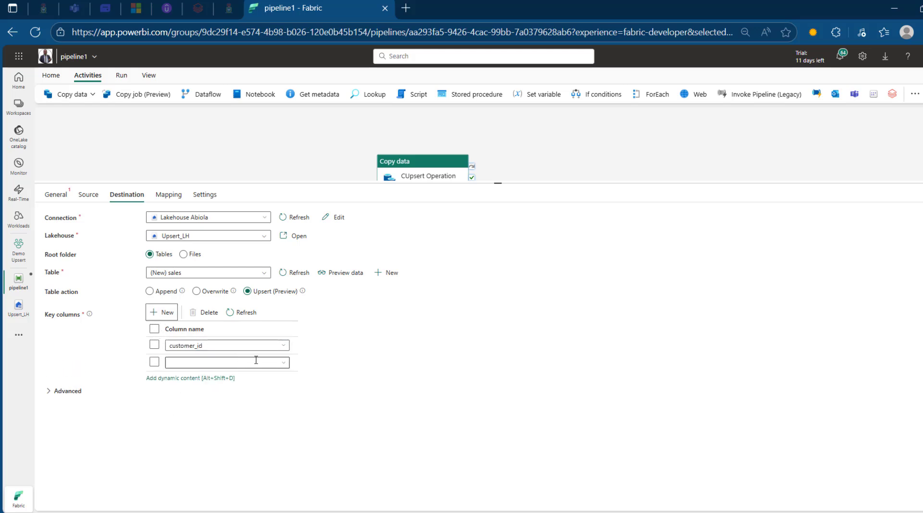
left_click(283, 364)
left_click(211, 411)
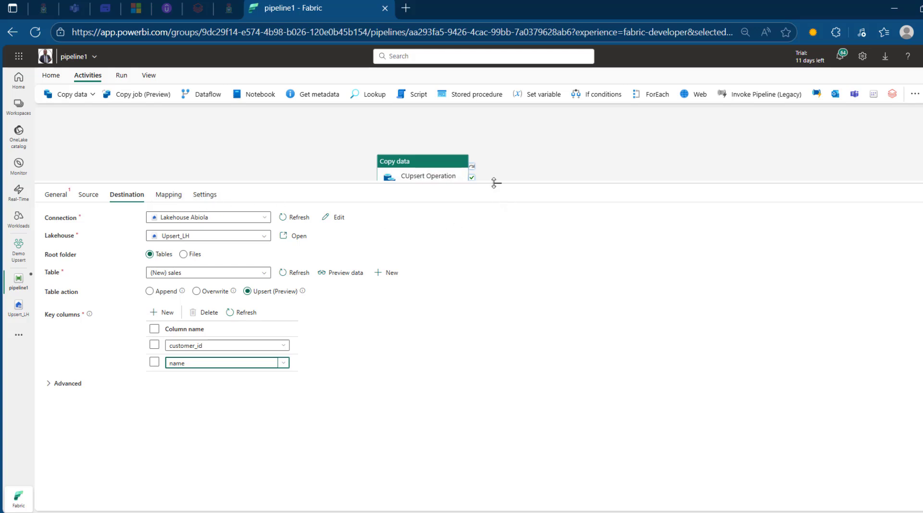
- Validate the pipeline, and save and run it
left_click_drag(495, 185, 498, 407)
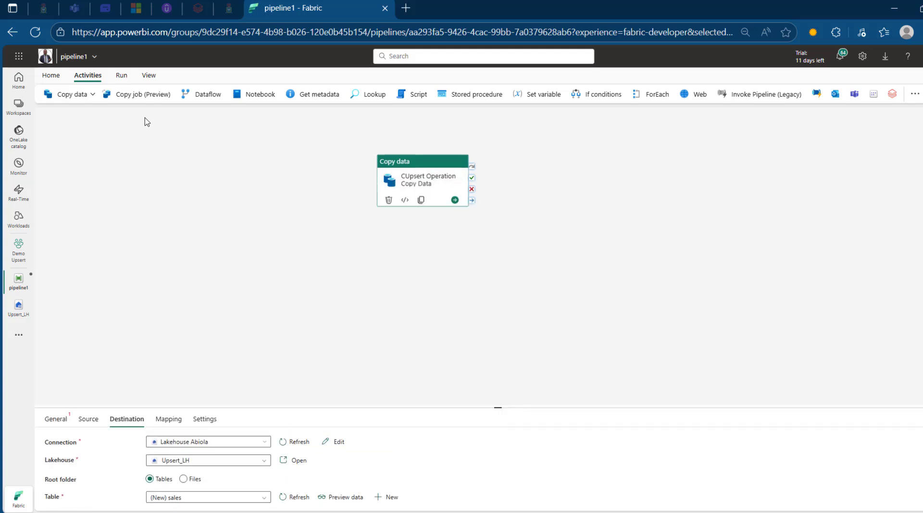
left_click(121, 75)
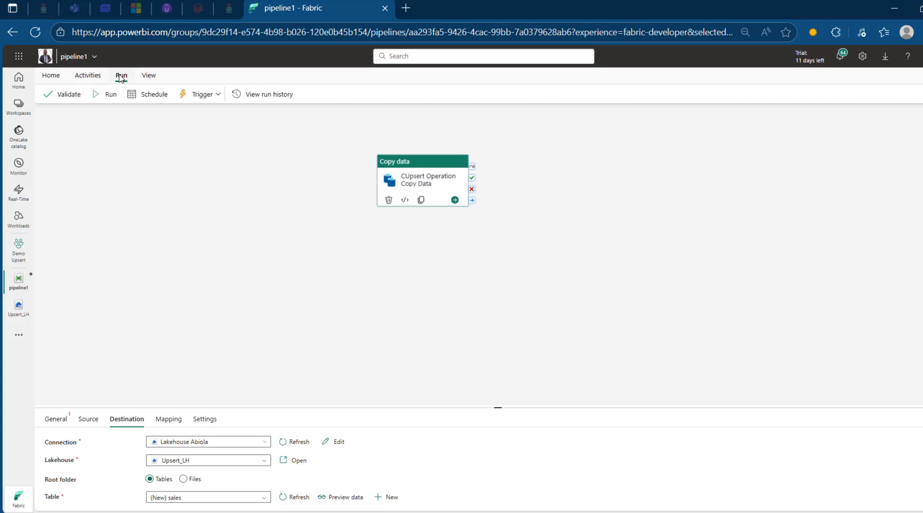
left_click(61, 96)
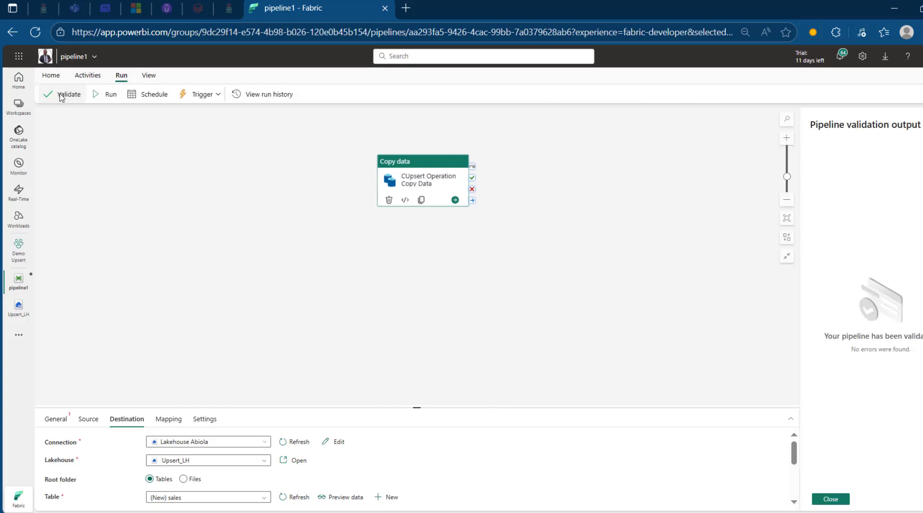
left_click(110, 96)
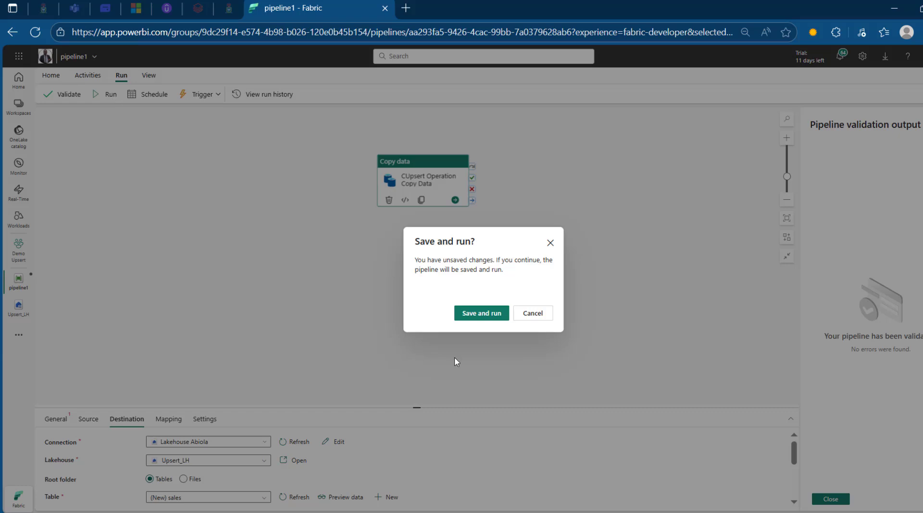
left_click(477, 315)
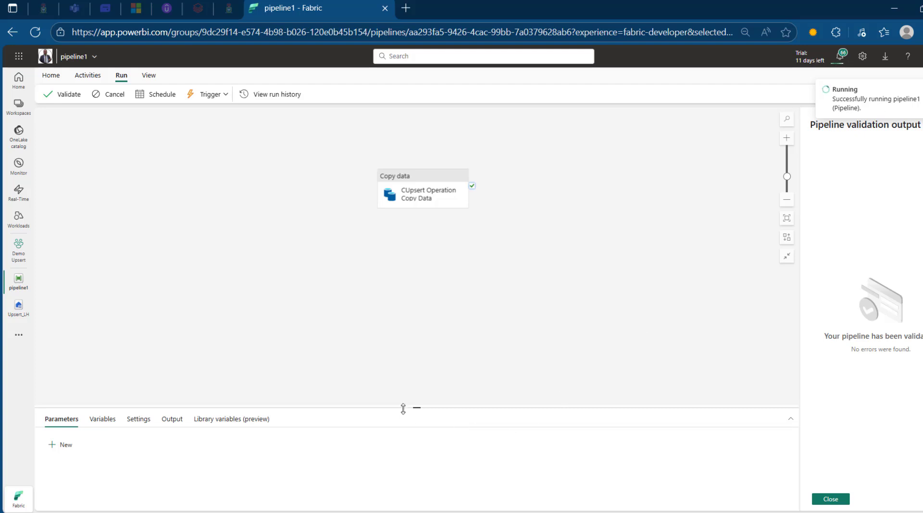
- Monitor the pipeline run until it finishes, and inspect the copy activity's output details
left_click_drag(417, 408, 406, 323)
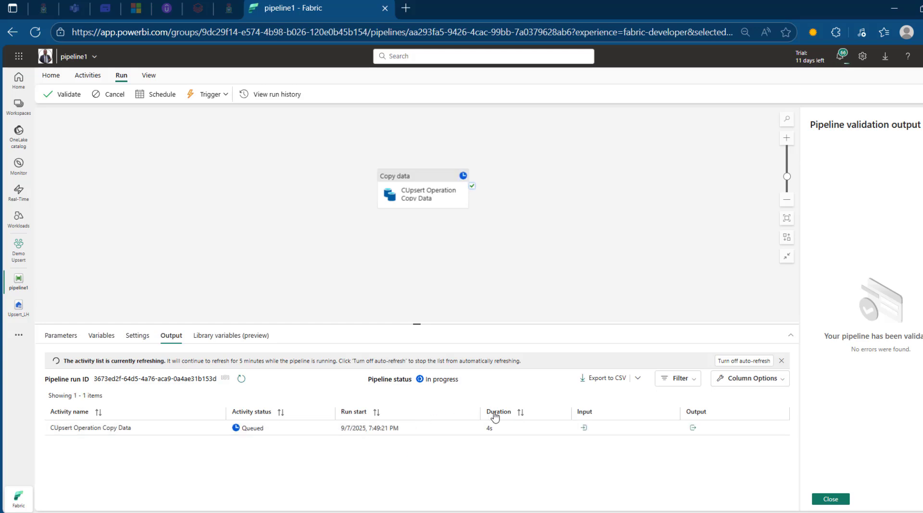
left_click(241, 379)
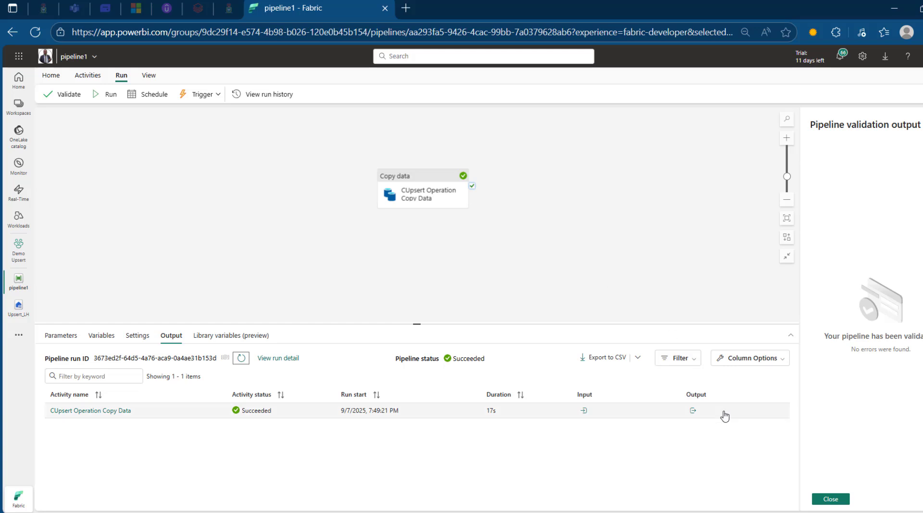
left_click(693, 411)
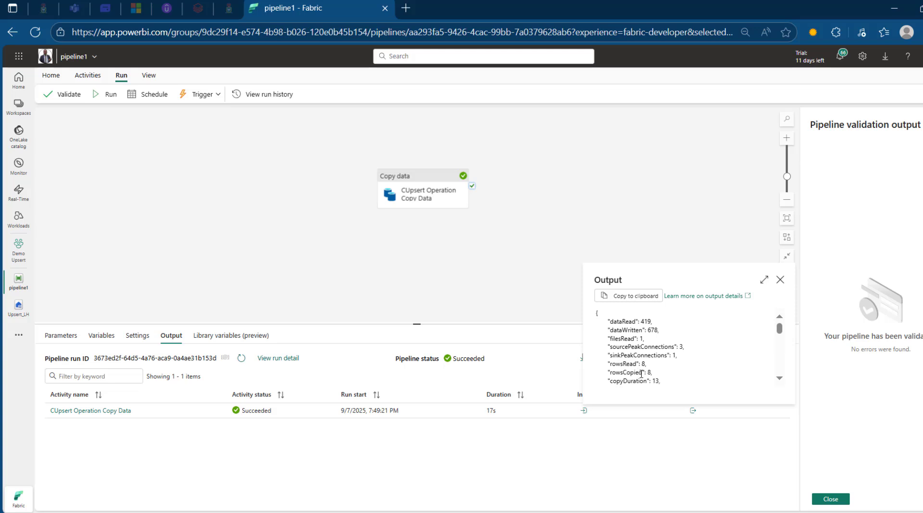
left_click(144, 258)
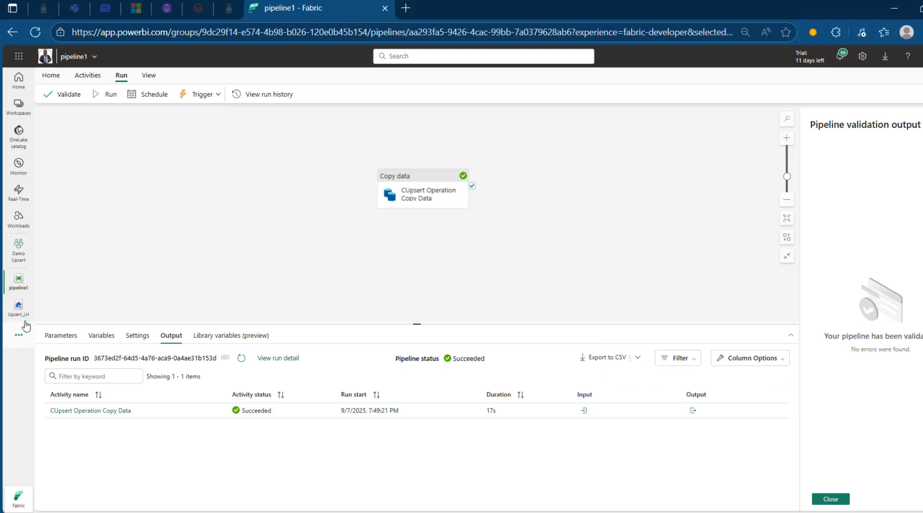
- Refresh the Upsert_LH lakehouse and open the preview of its sales table
left_click(18, 307)
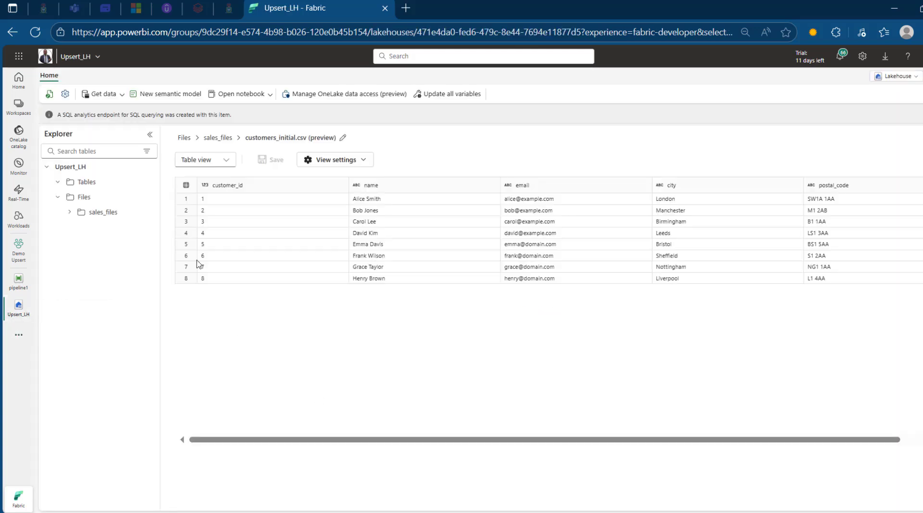
left_click(50, 94)
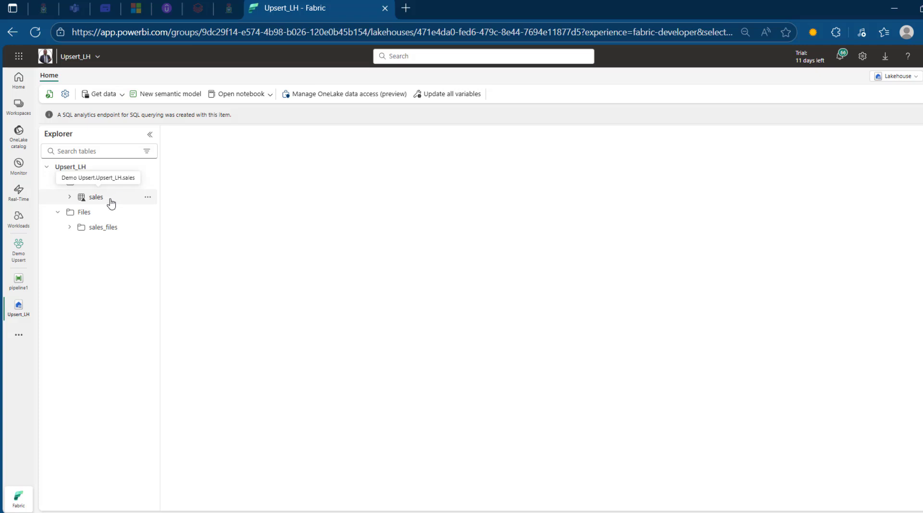
left_click(102, 197)
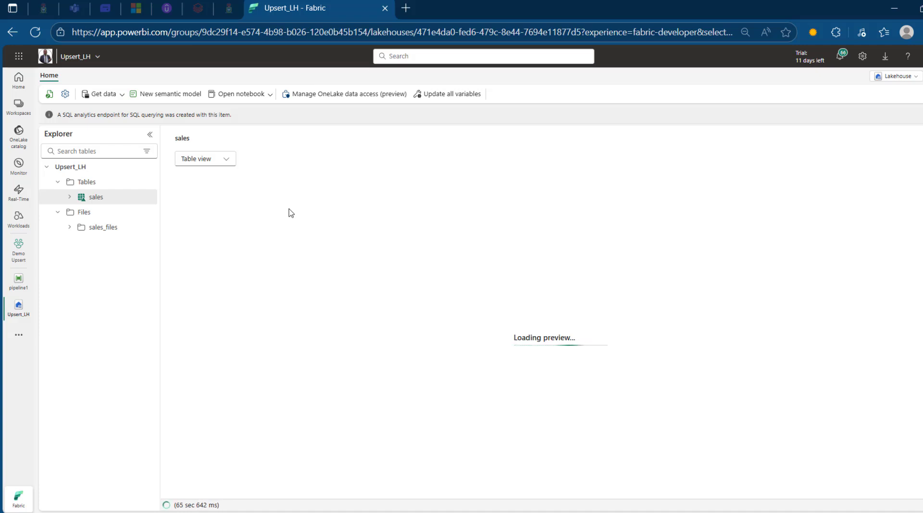
- Open the Upsert_LH SQL analytics endpoint from the Demo Upsert workspace and preview the sales table in the dbo schema
left_click(18, 258)
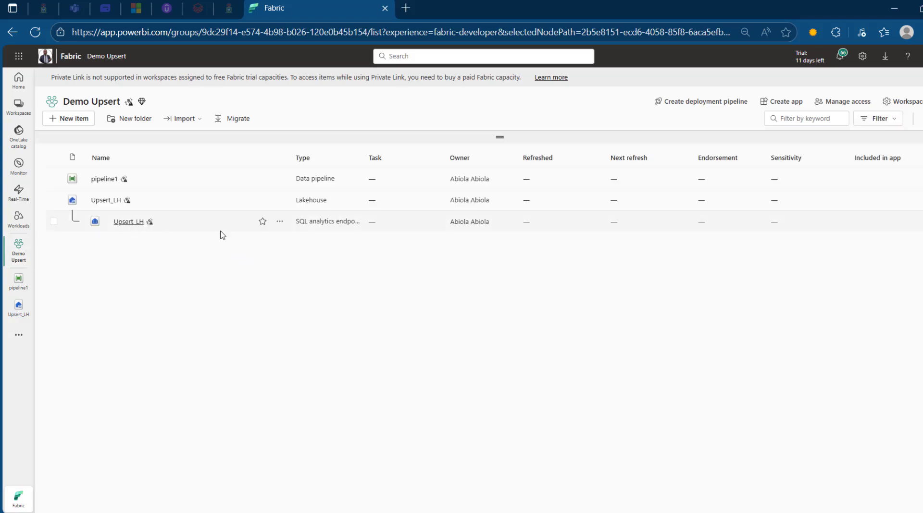
left_click(127, 222)
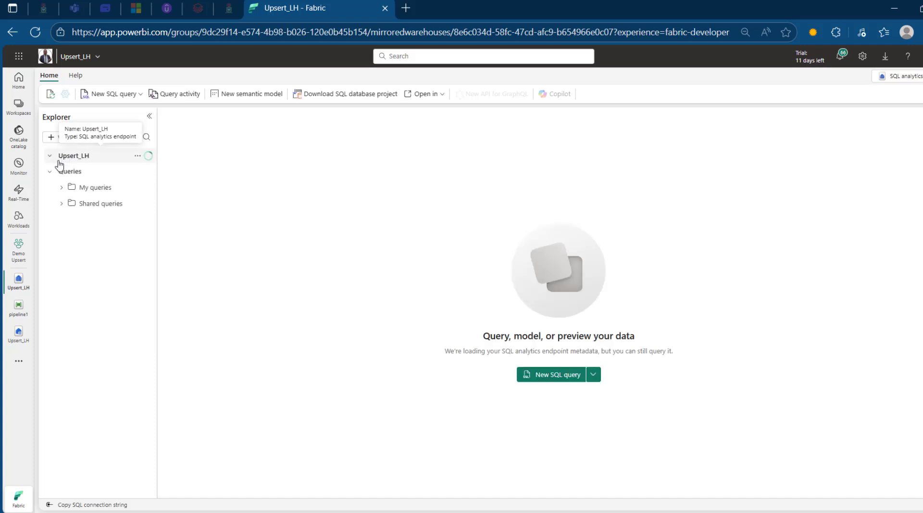
left_click(60, 171)
left_click(71, 189)
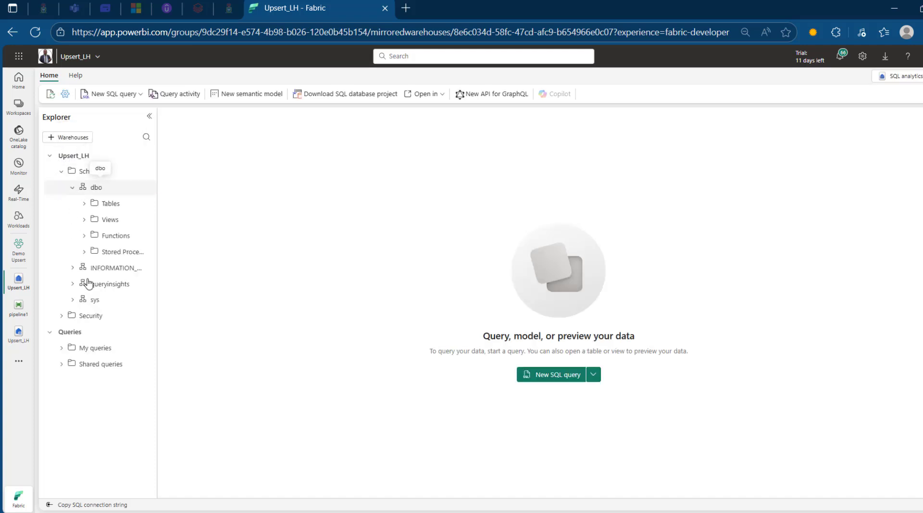
left_click(83, 205)
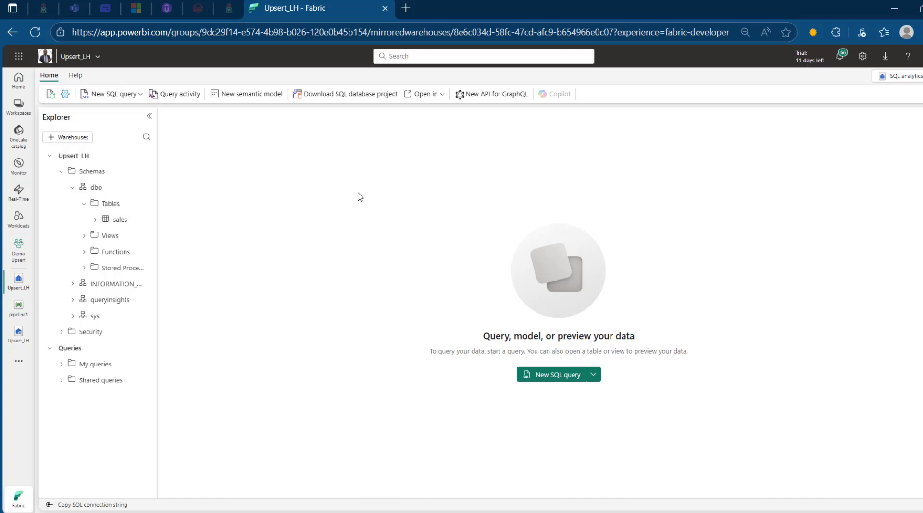
left_click(126, 220)
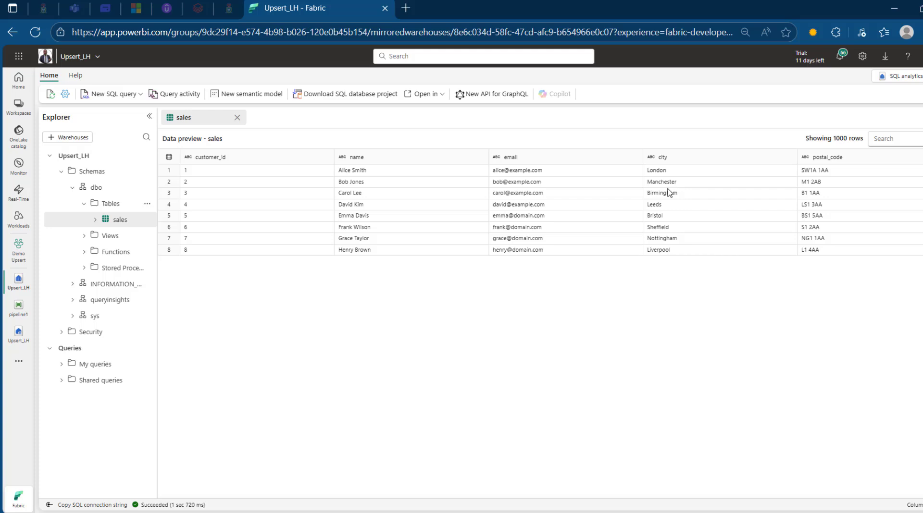
- Duplicate the current browser tab and open the Upsert_LH lakehouse in the copy
right_click(327, 5)
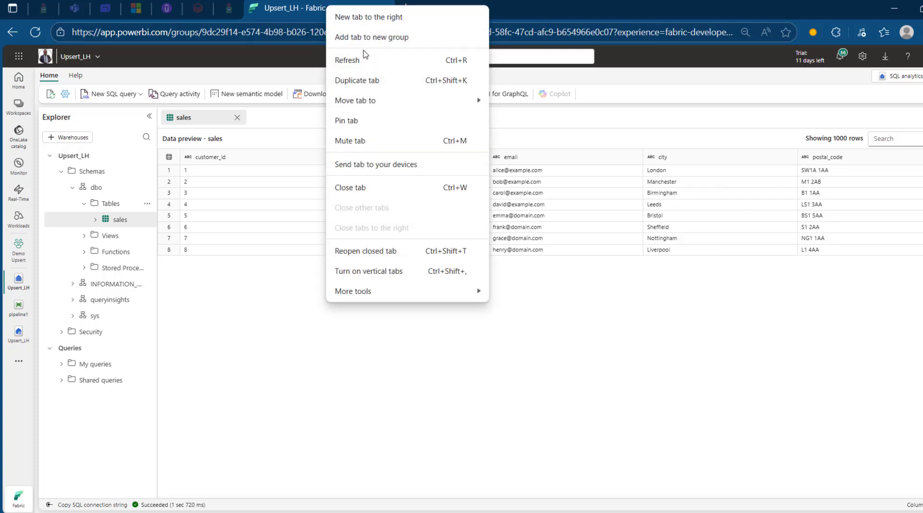
left_click(379, 83)
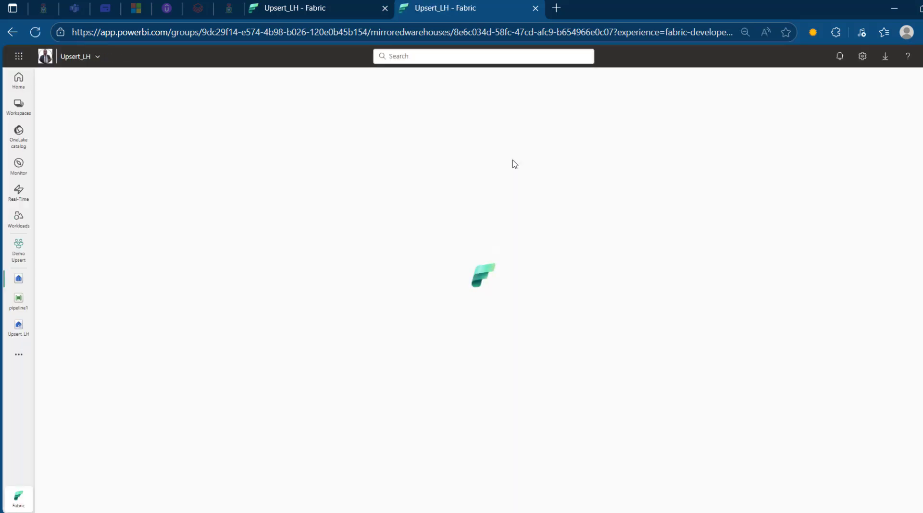
left_click(18, 339)
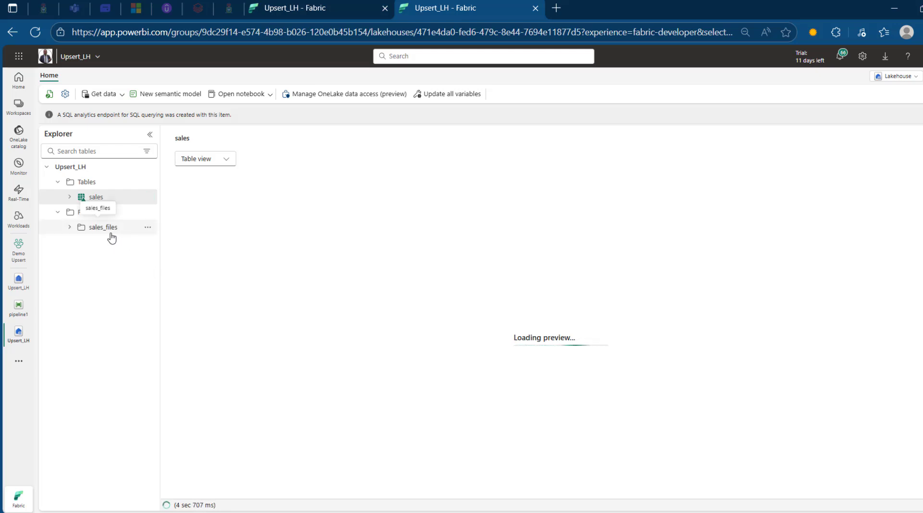
- Upload customers_new_and_updated_records.csv from the SCD Type 2 files folder into the lakehouse's sales_files folder
left_click(110, 234)
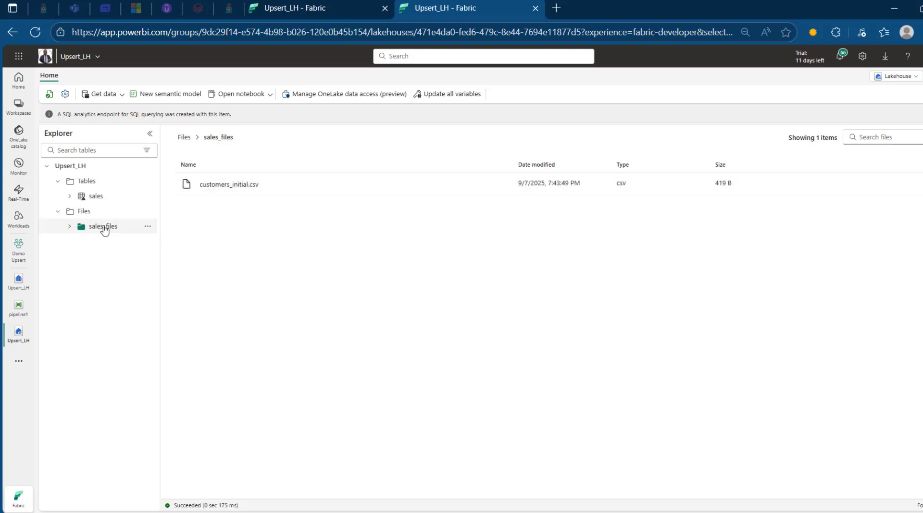
right_click(104, 230)
mouse_move(163, 288)
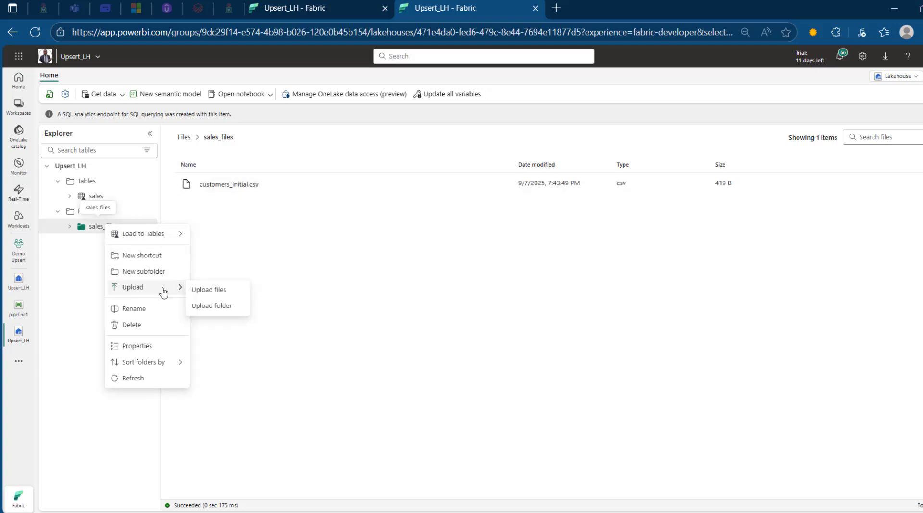
left_click(207, 291)
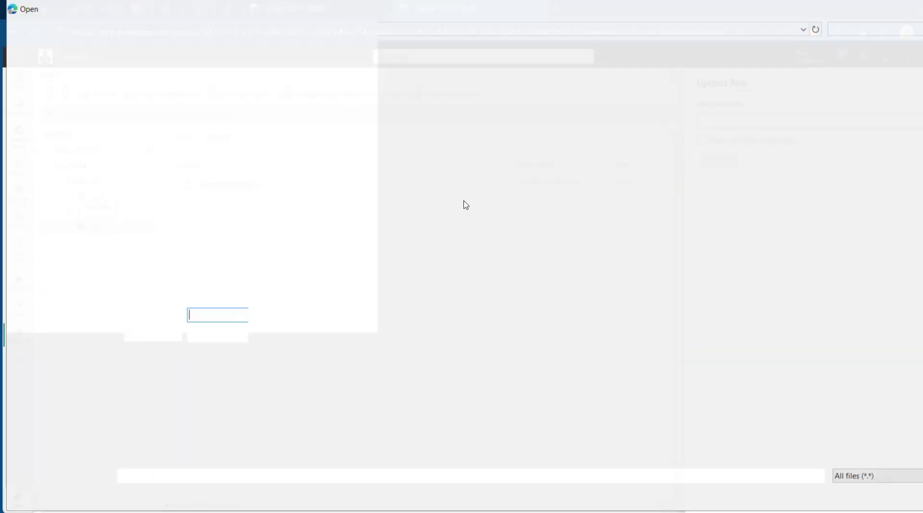
left_click(809, 120)
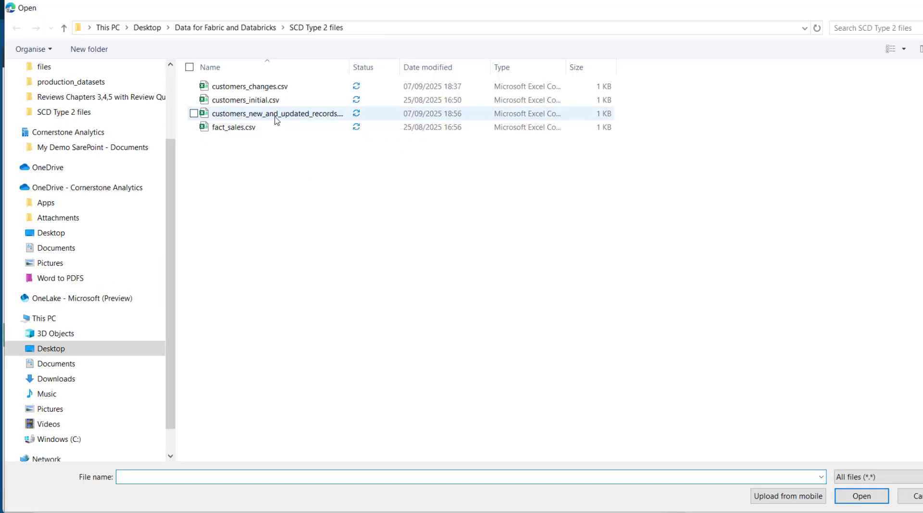
double_click(280, 115)
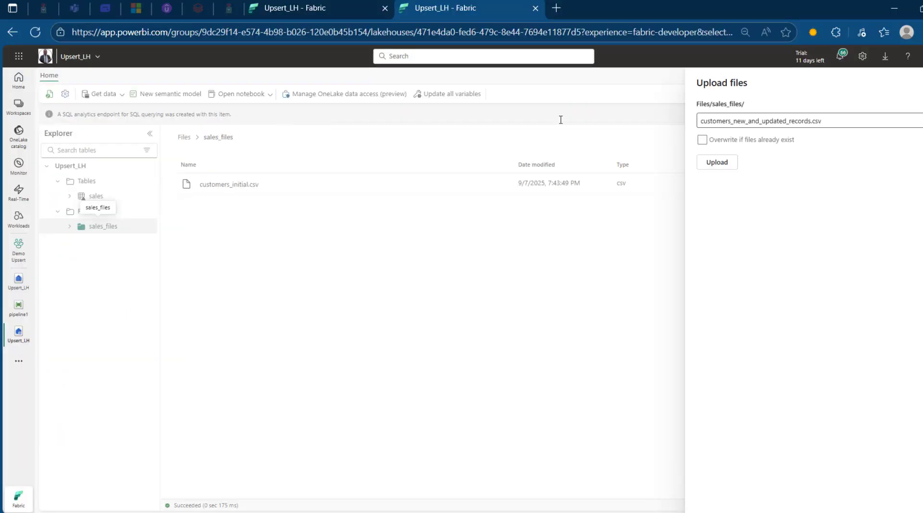
left_click(717, 162)
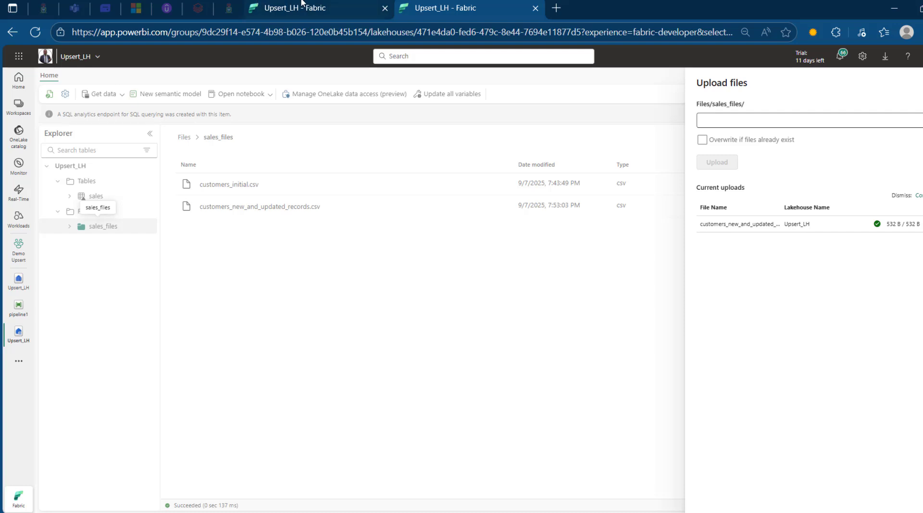
- Review the source and destination settings of the copy data activity in pipeline1
left_click(17, 310)
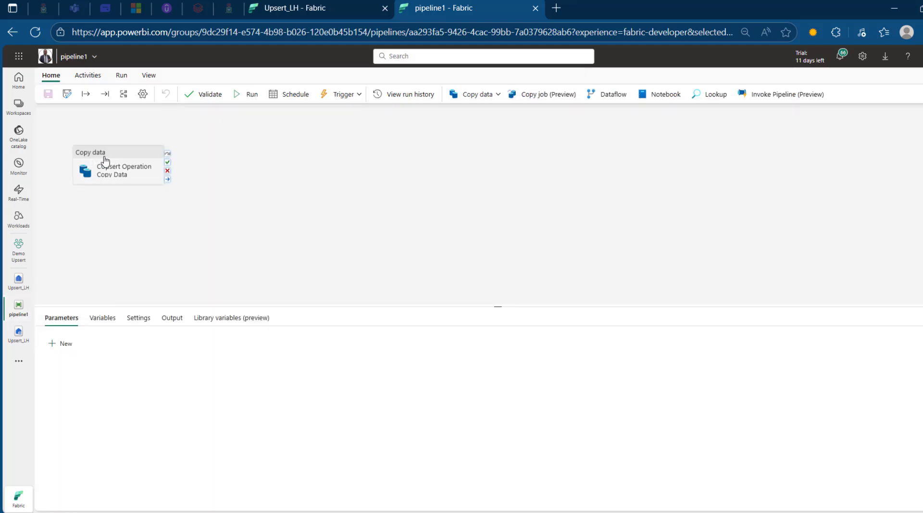
left_click(105, 161)
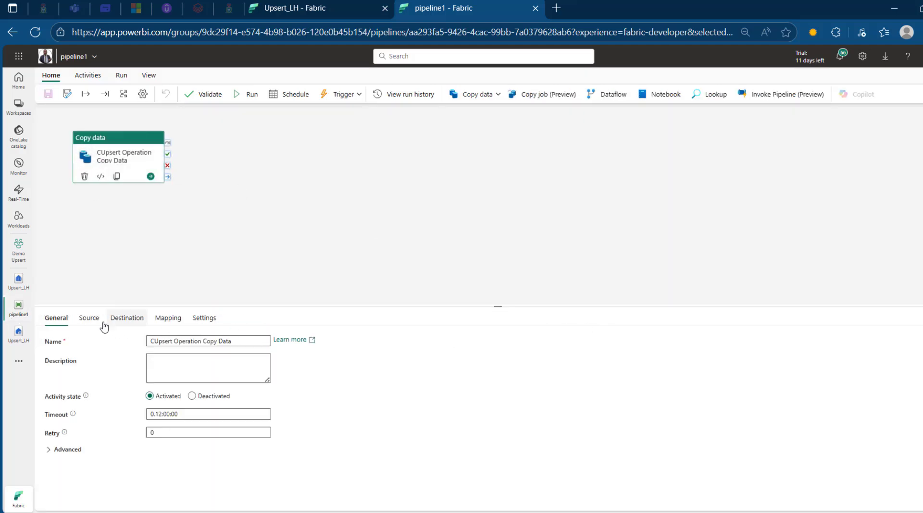
left_click(89, 317)
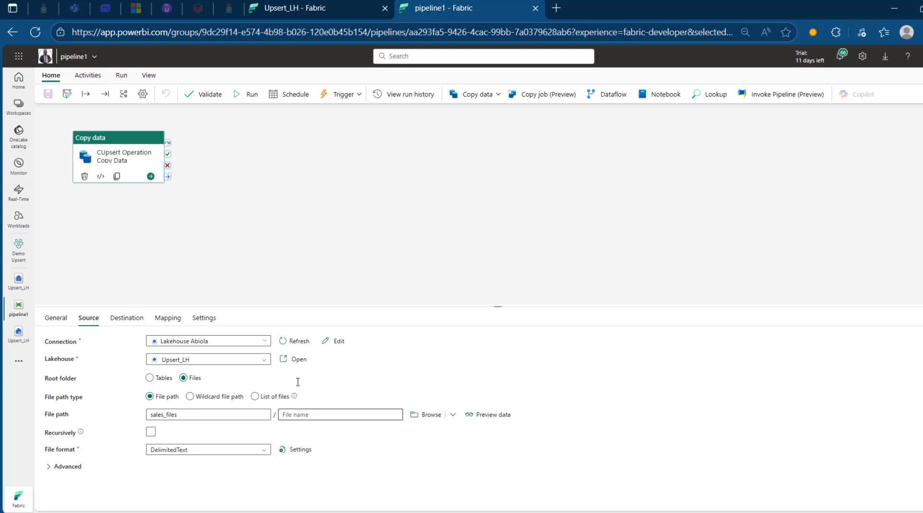
left_click(130, 318)
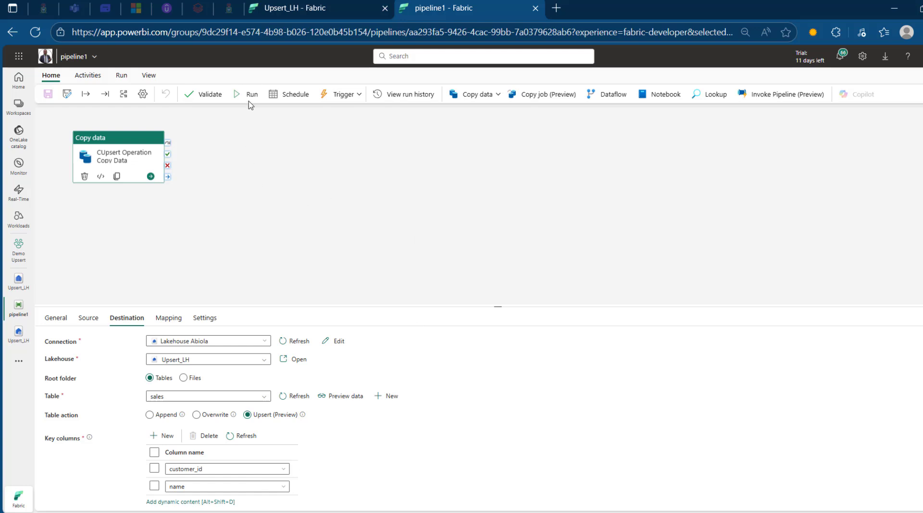
- Run pipeline1 again and refresh its activity status until the run finishes
left_click(248, 98)
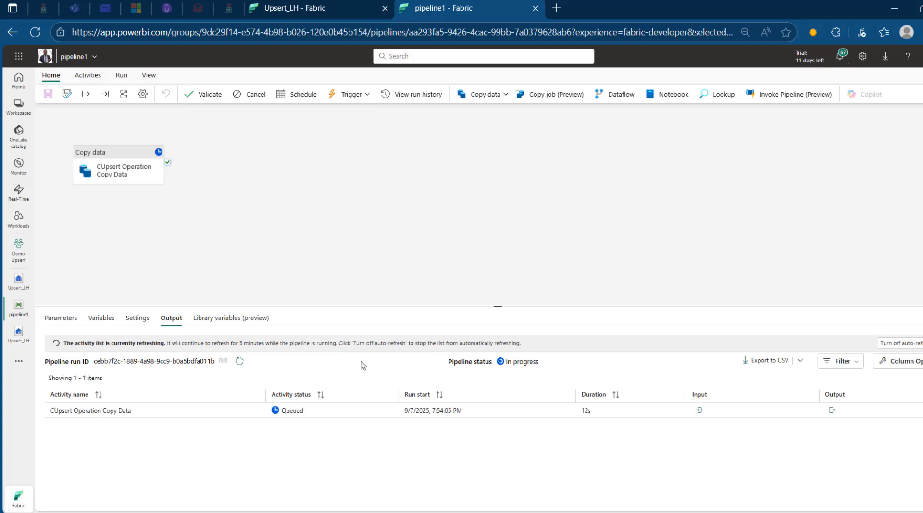
left_click(239, 363)
left_click(239, 363)
left_click(239, 361)
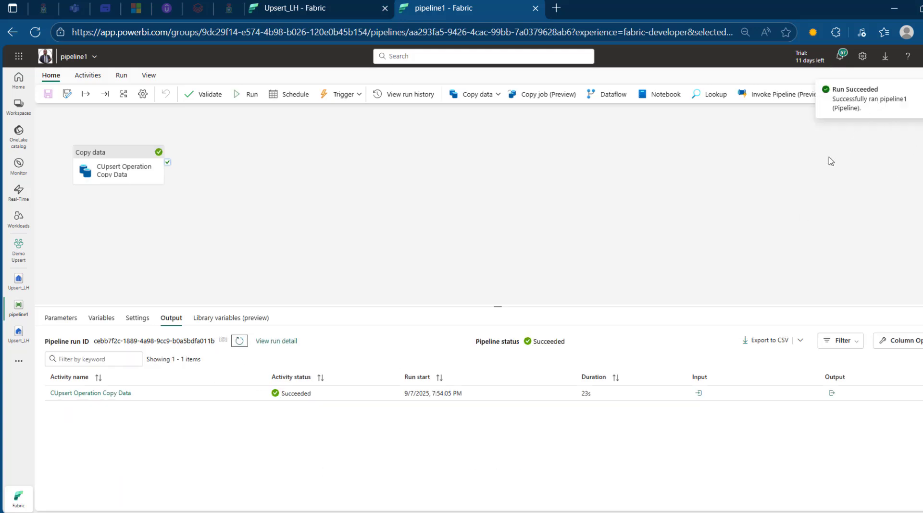
- Reload the SQL analytics endpoint's sales table preview and compare its records with the preview from before the second run
left_click(372, 8)
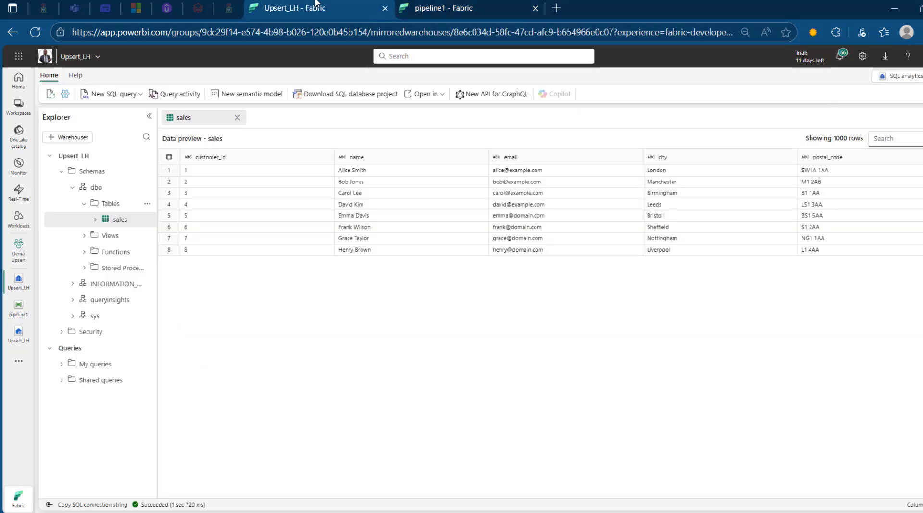
left_click(455, 7)
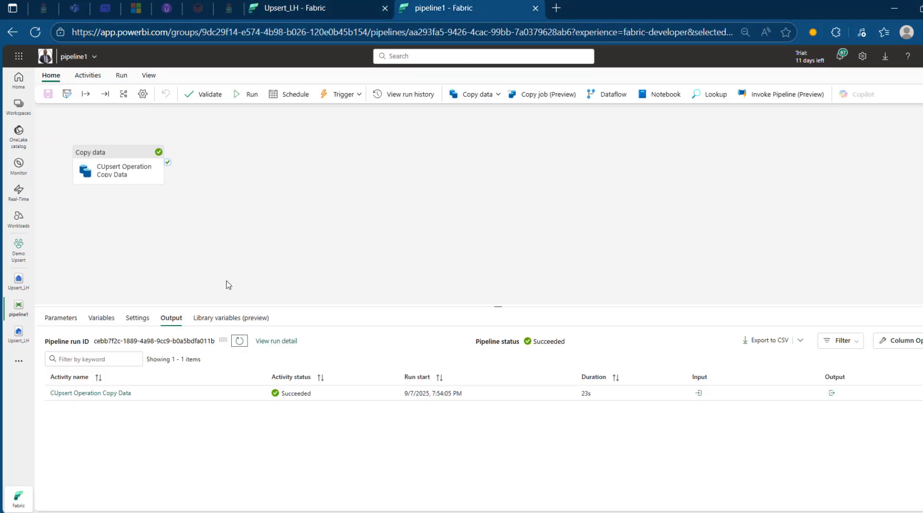
left_click(18, 339)
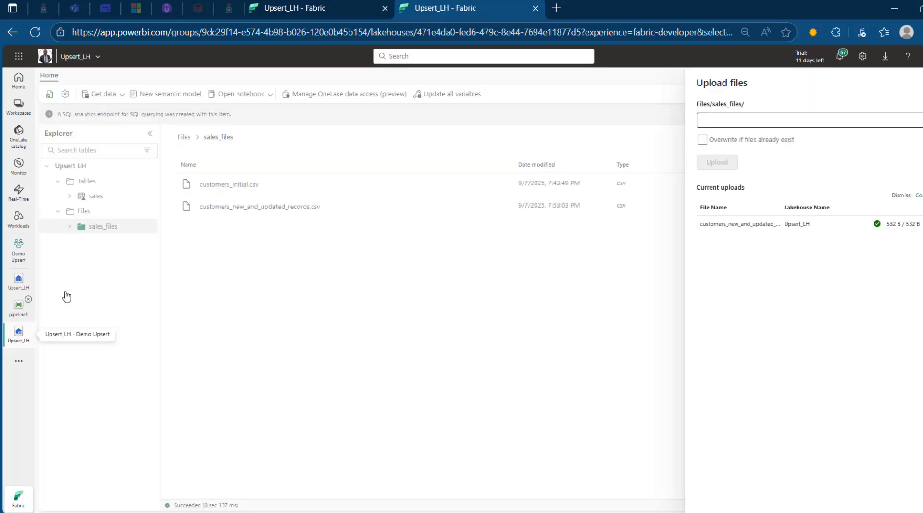
left_click(22, 283)
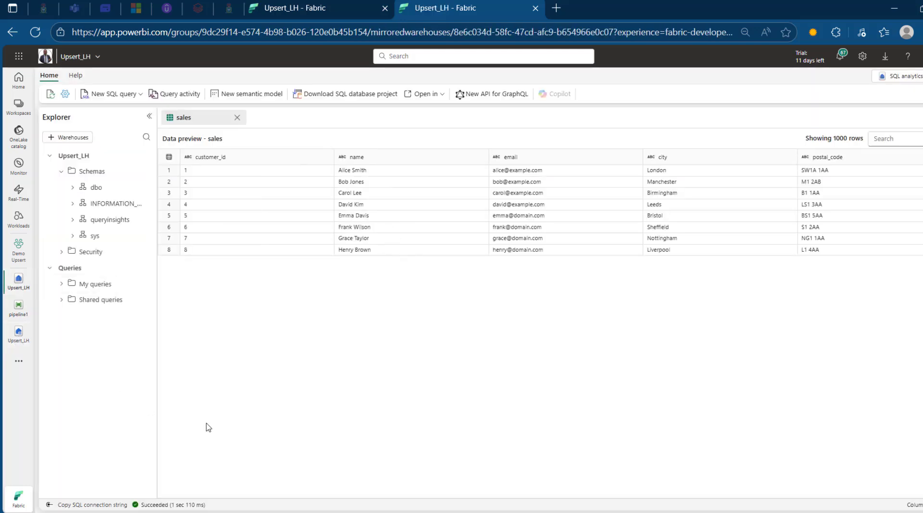
left_click(50, 95)
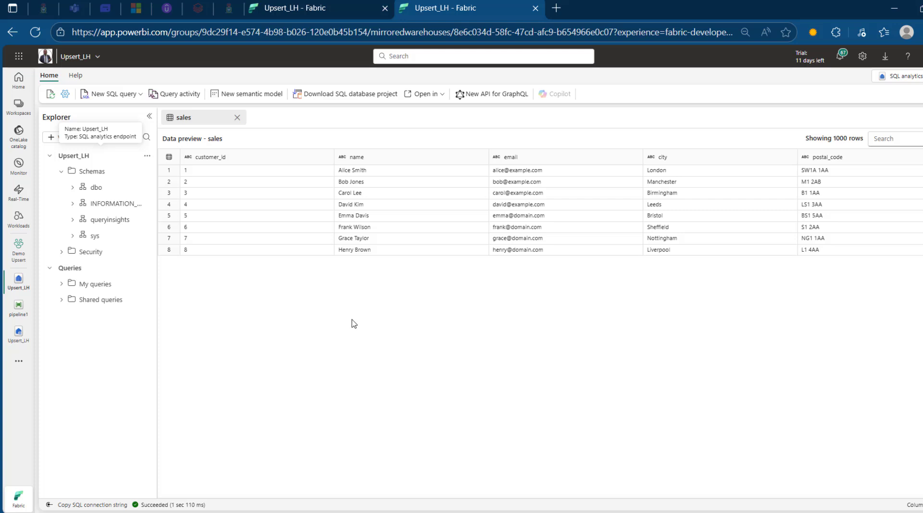
left_click(33, 35)
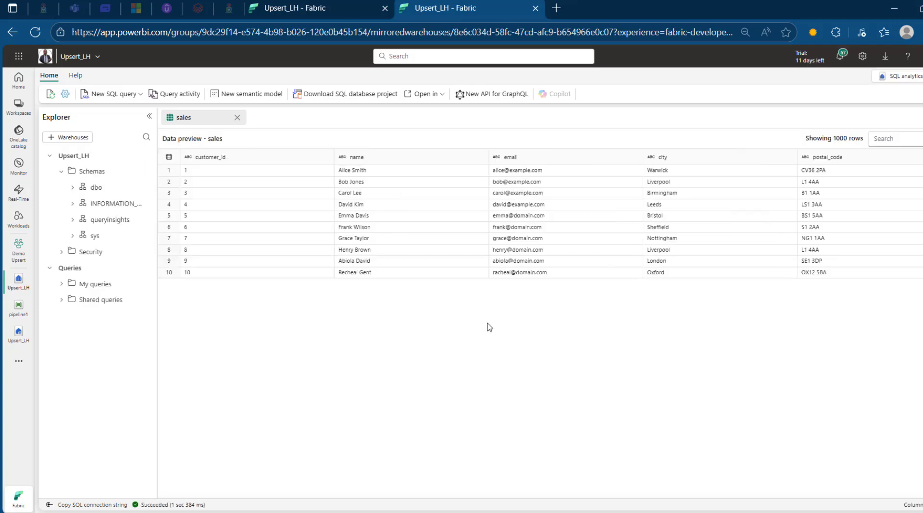
left_click(313, 7)
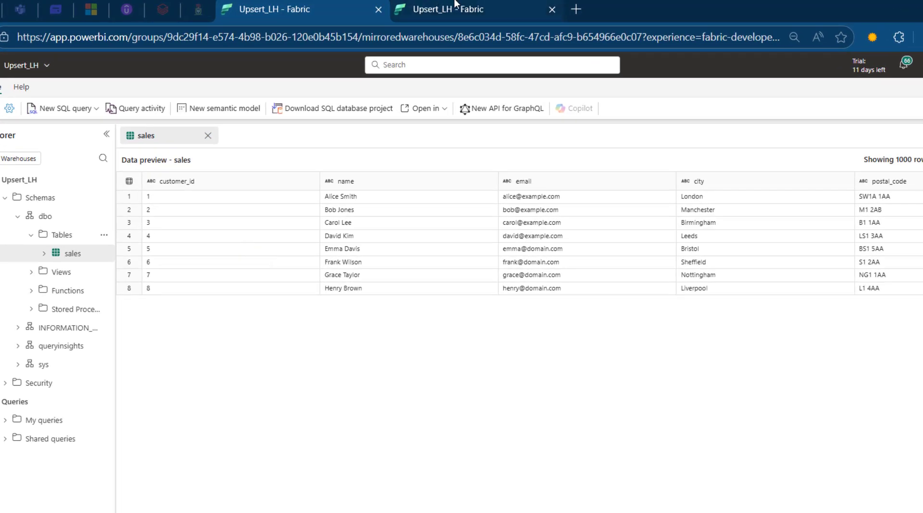
left_click(456, 6)
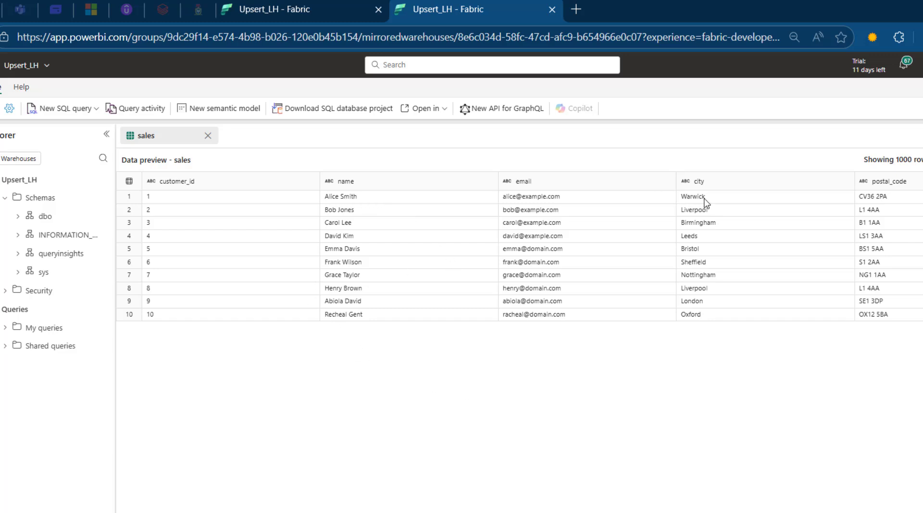
- Compare the city and postal_code values and the customer rows between the sales table previews from before and after the second pipeline run
key("ctrl+shift+Tab")
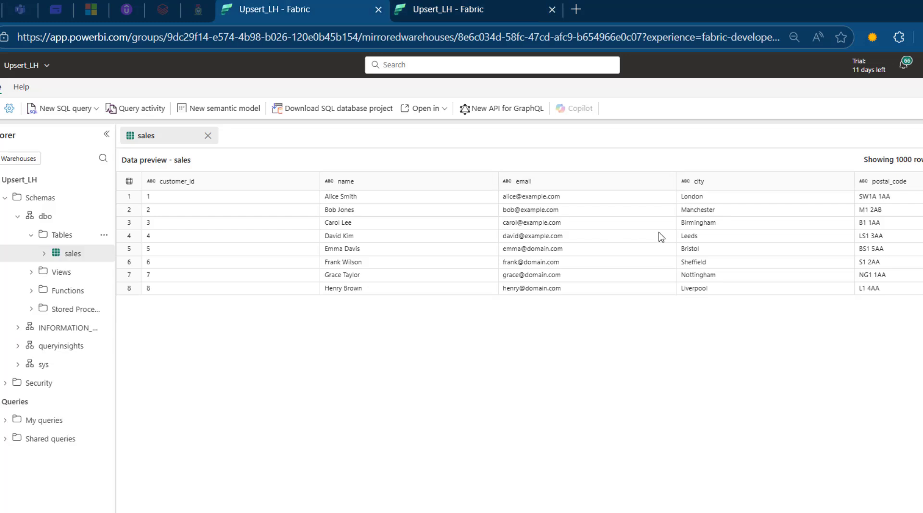
key("ctrl+Tab")
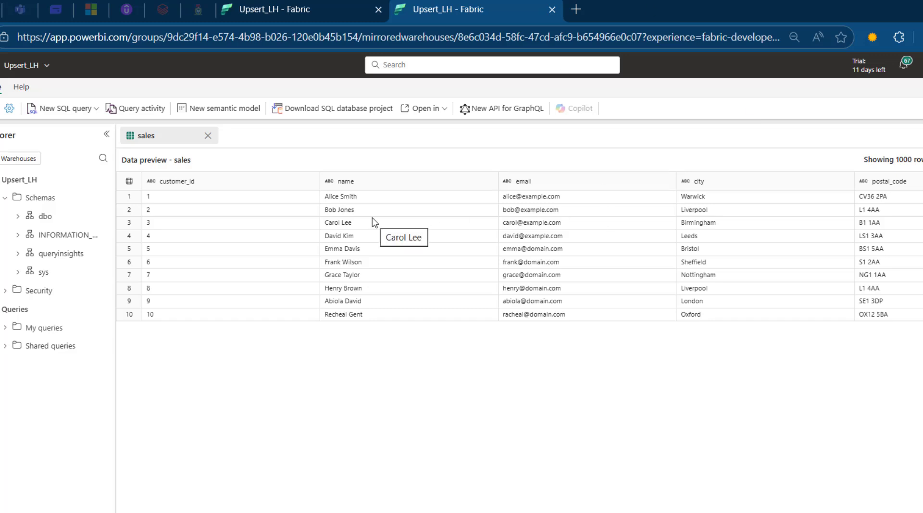
key("ctrl+shift+Tab")
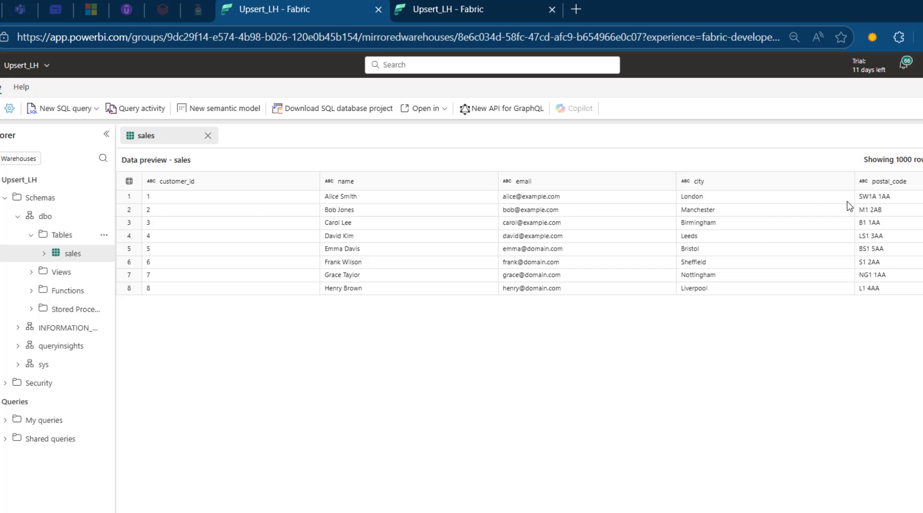
key("ctrl+Tab")
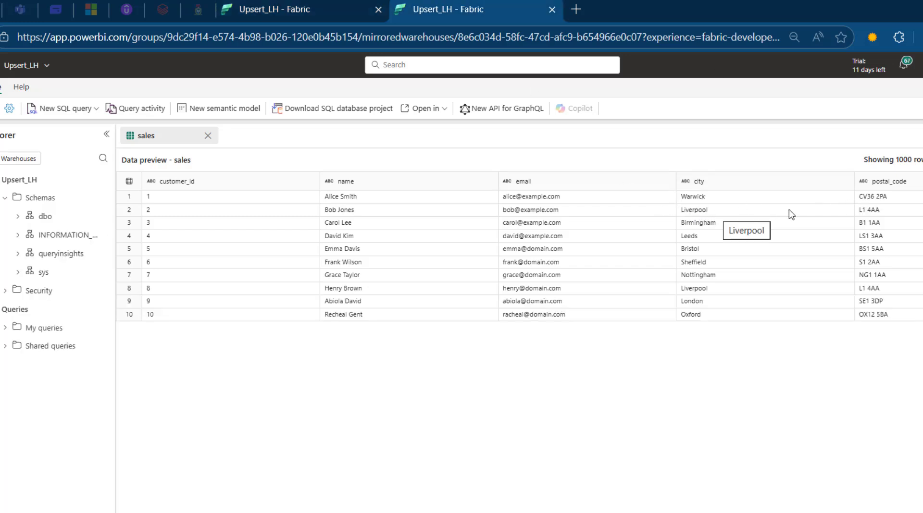
left_click(312, 7)
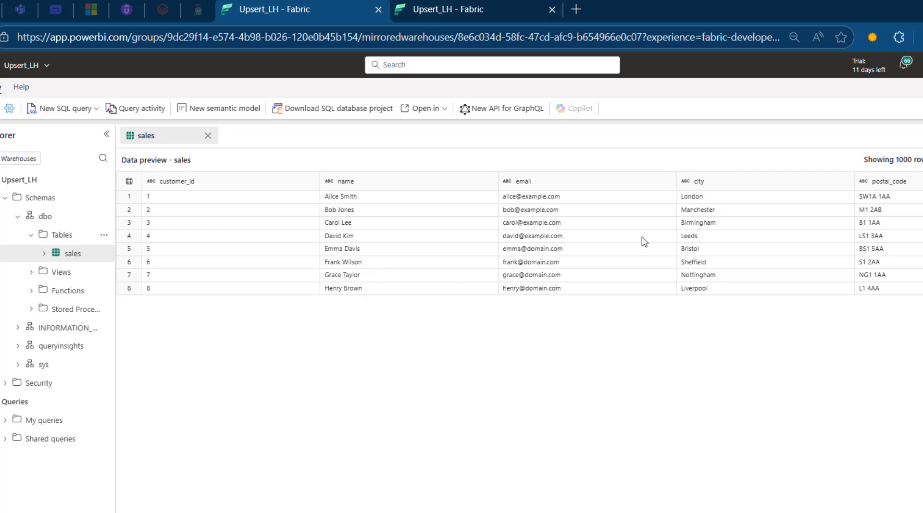
left_click(481, 9)
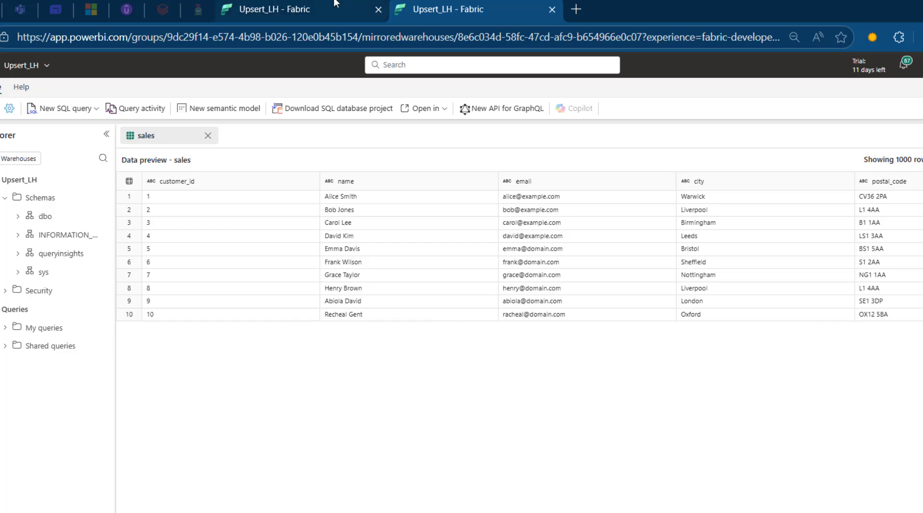
left_click(317, 9)
key("ctrl+Tab")
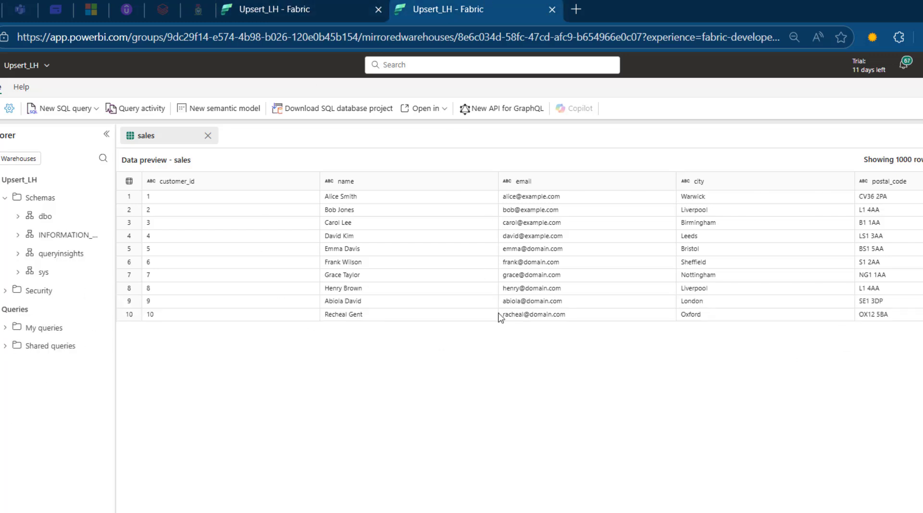